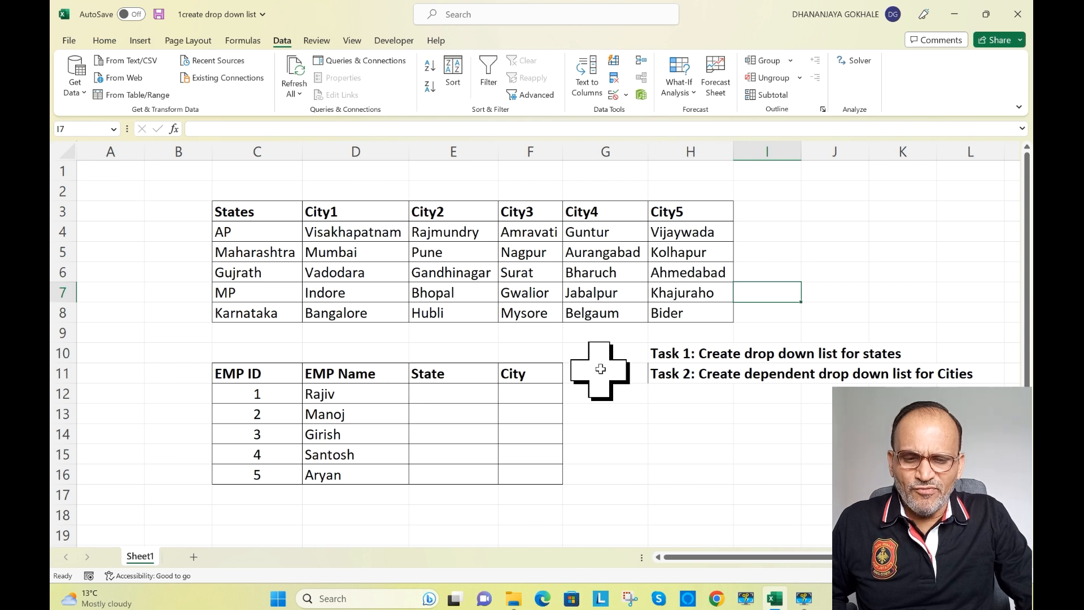
Step: Examine the employee table's blank State and City columns and the cities listed for Maharashtra and Karnataka in the states table
left_click_drag(273, 376, 279, 473)
left_click_drag(360, 373, 356, 477)
left_click(453, 392)
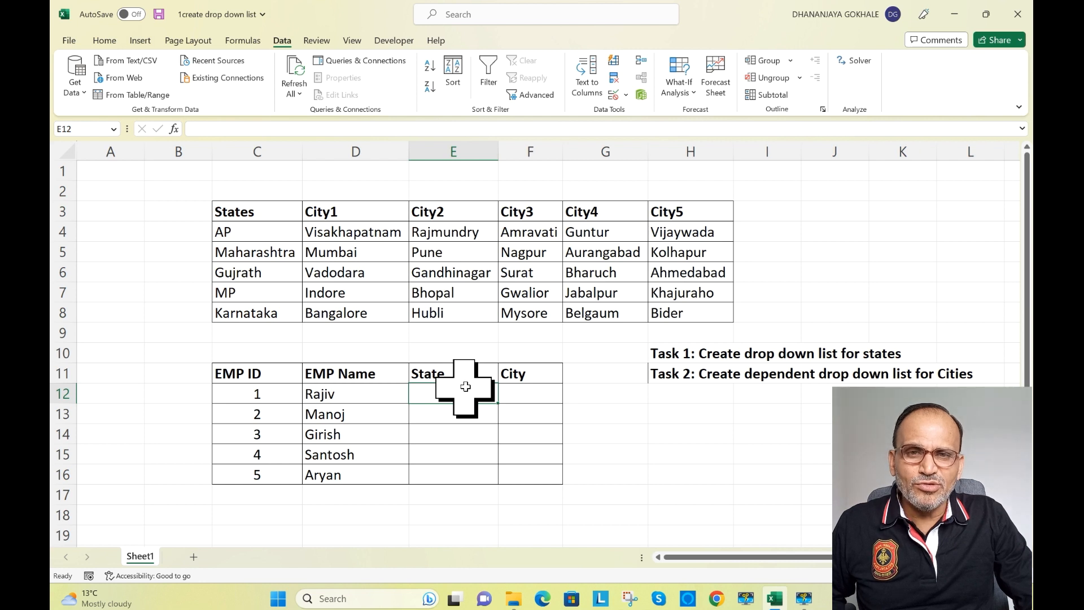
left_click(536, 389)
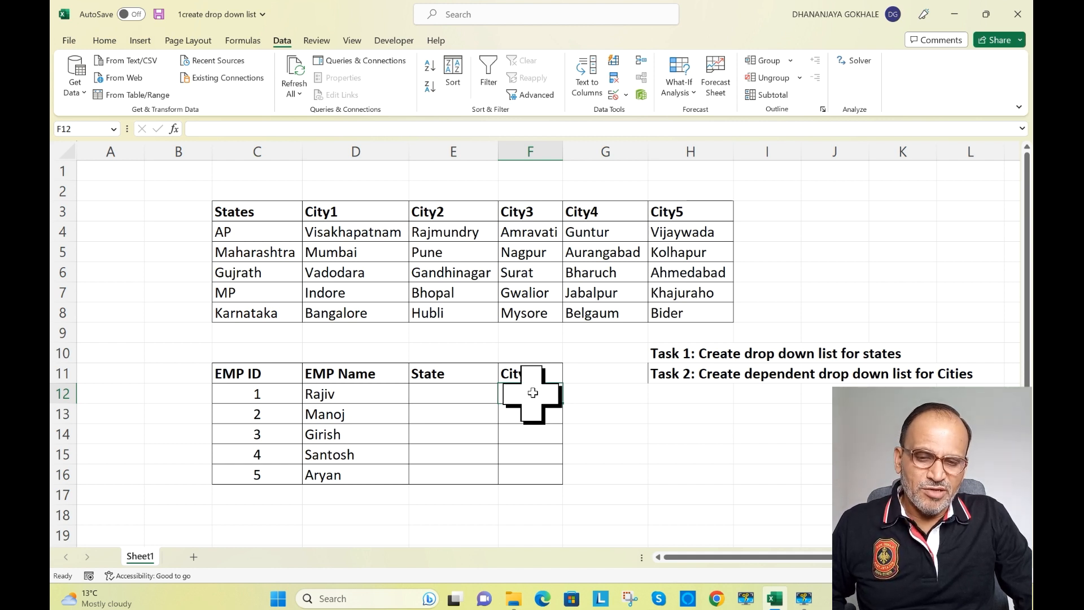
left_click(265, 253)
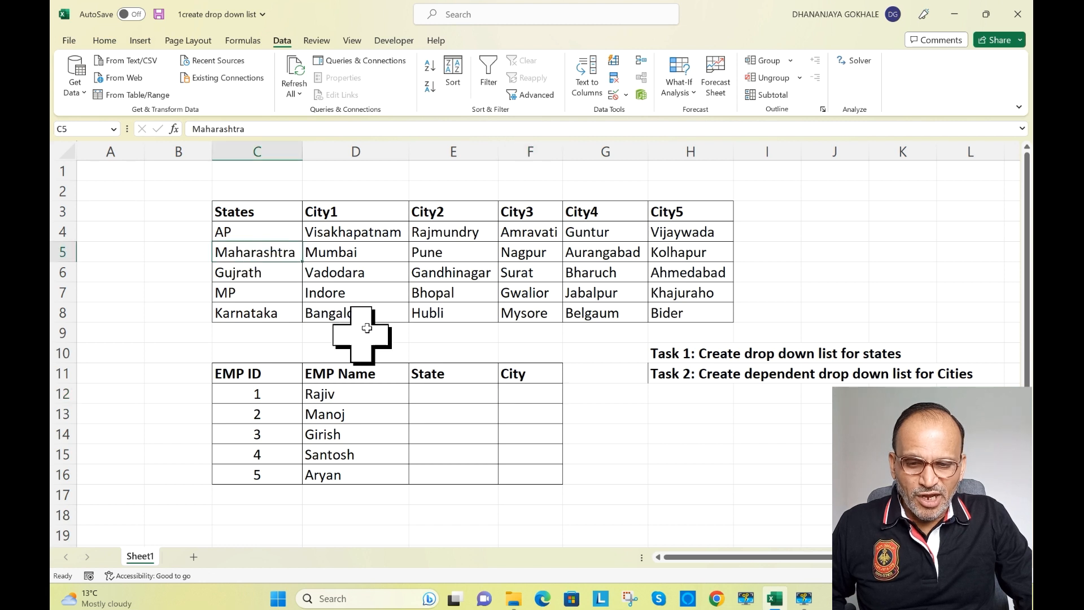
left_click_drag(354, 251, 615, 252)
left_click(532, 395)
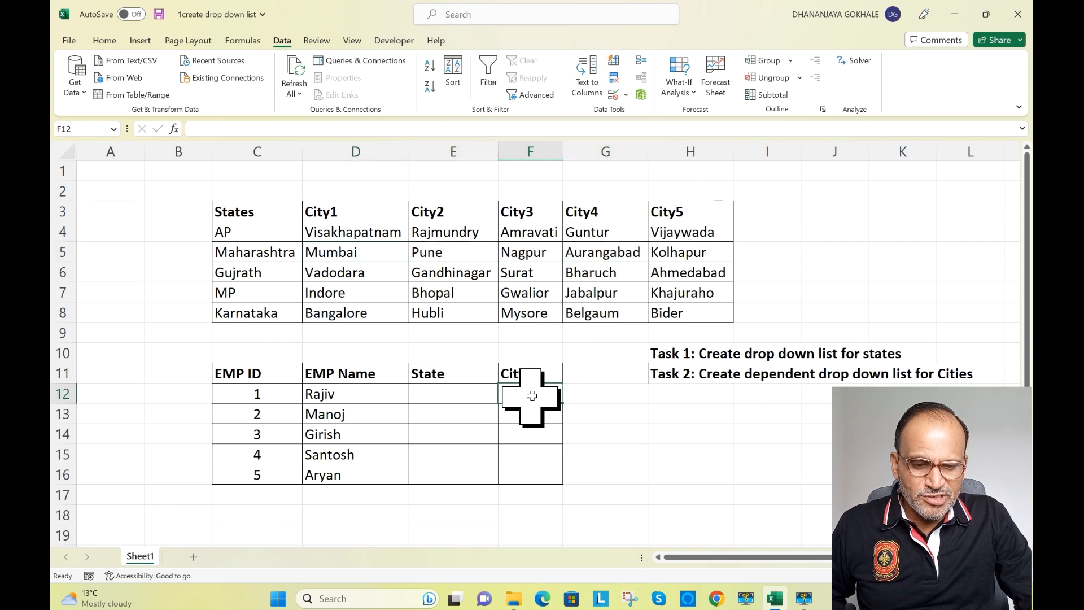
left_click(265, 314)
left_click_drag(359, 320, 633, 311)
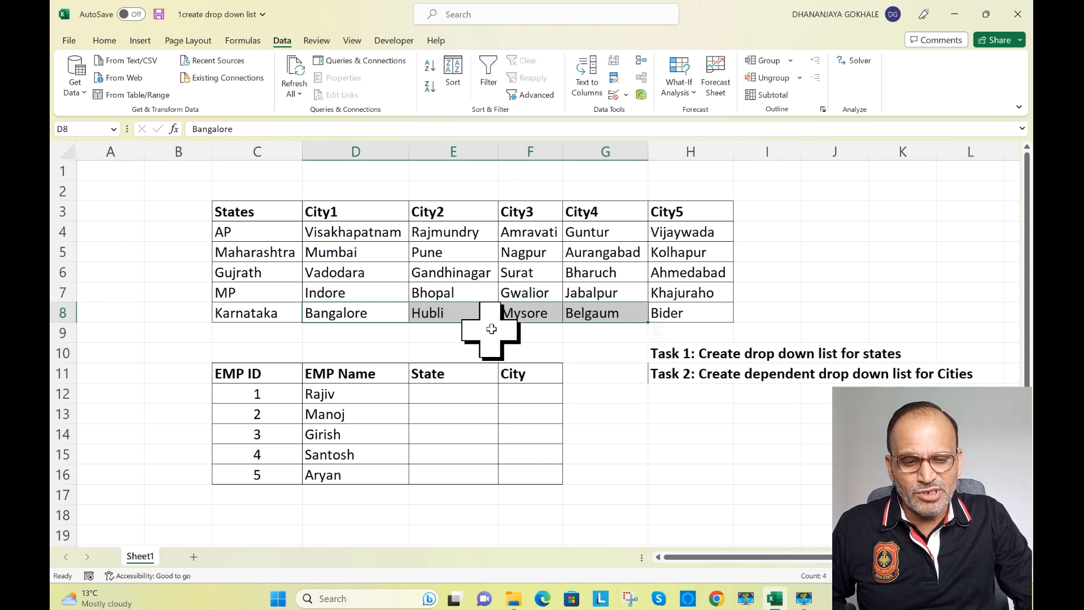
left_click(490, 333)
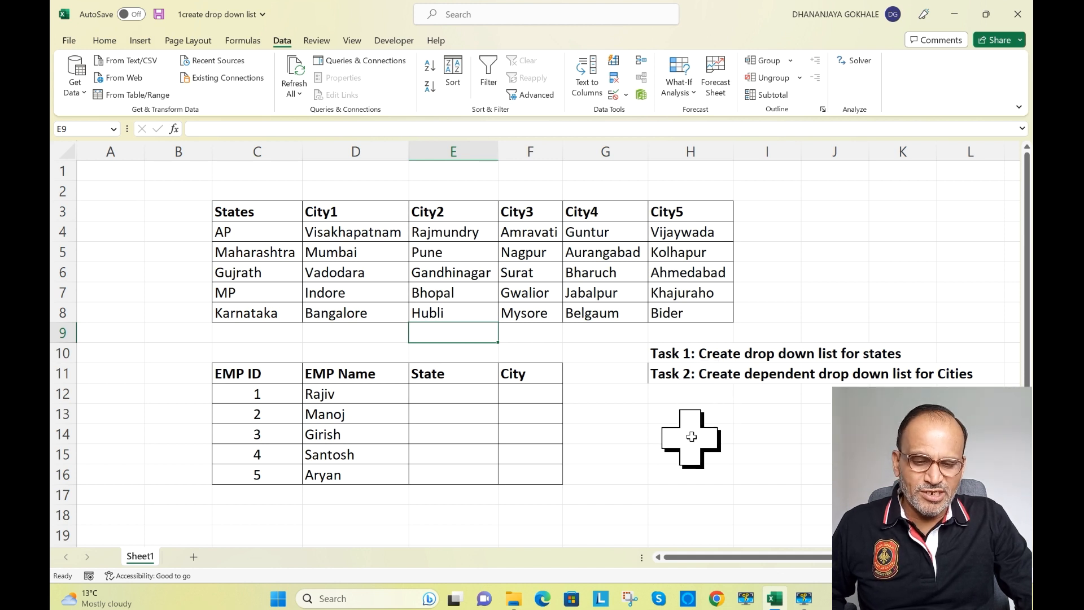
Step: Add a List data validation to the first State cell, E12, using the state names in =$C$4:$C$8 as the source
left_click(480, 397)
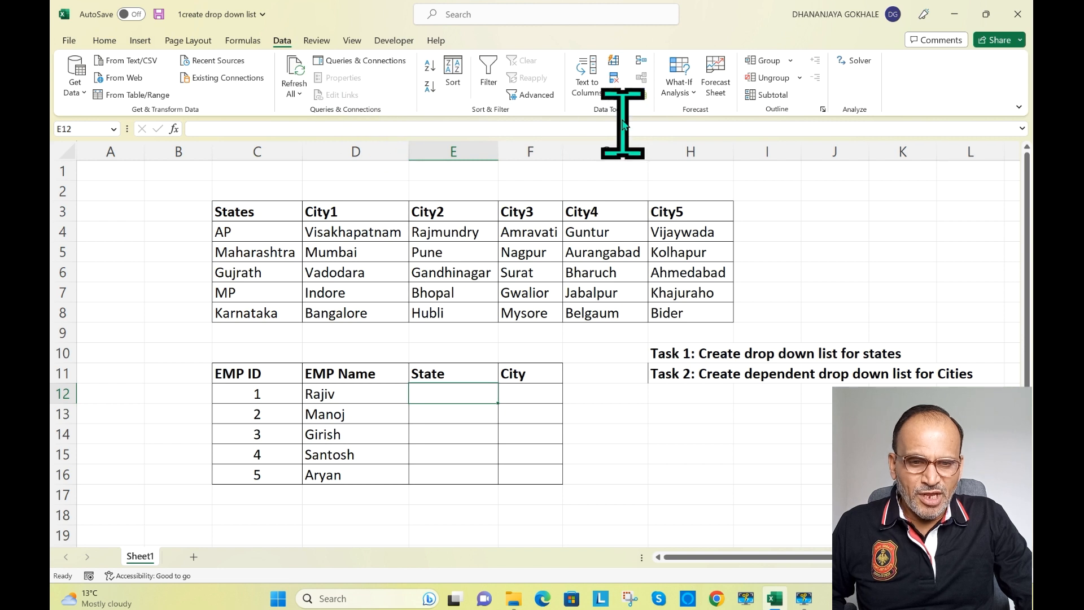
left_click(626, 95)
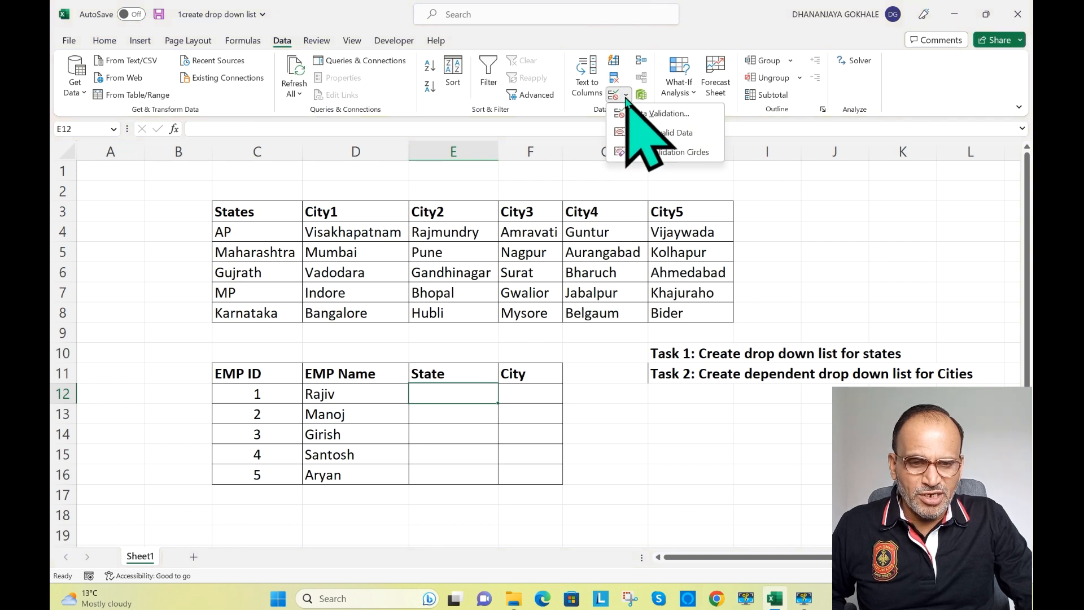
left_click(644, 114)
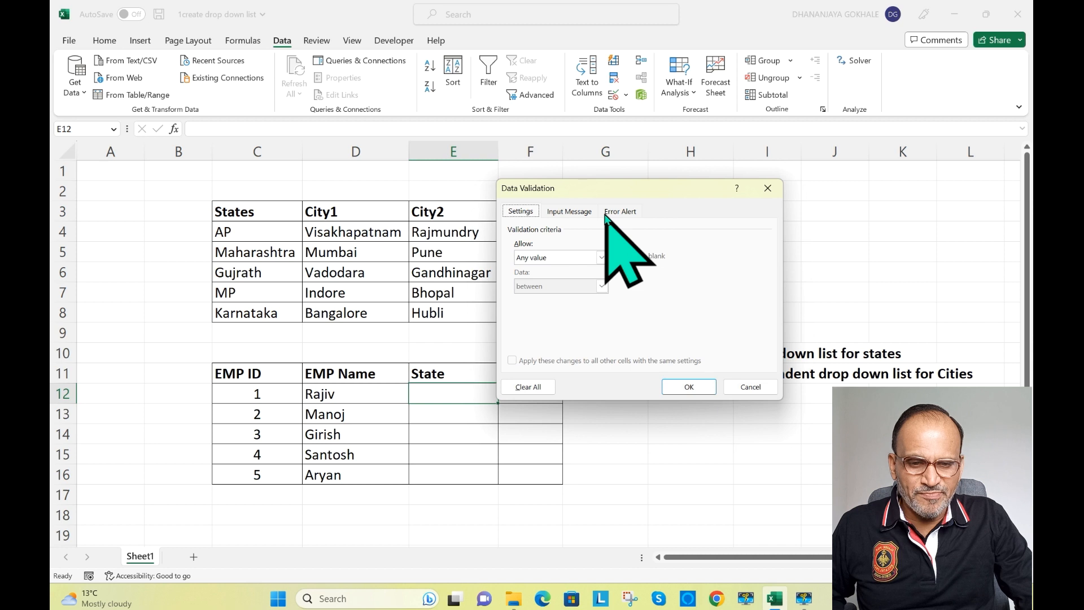
left_click(602, 258)
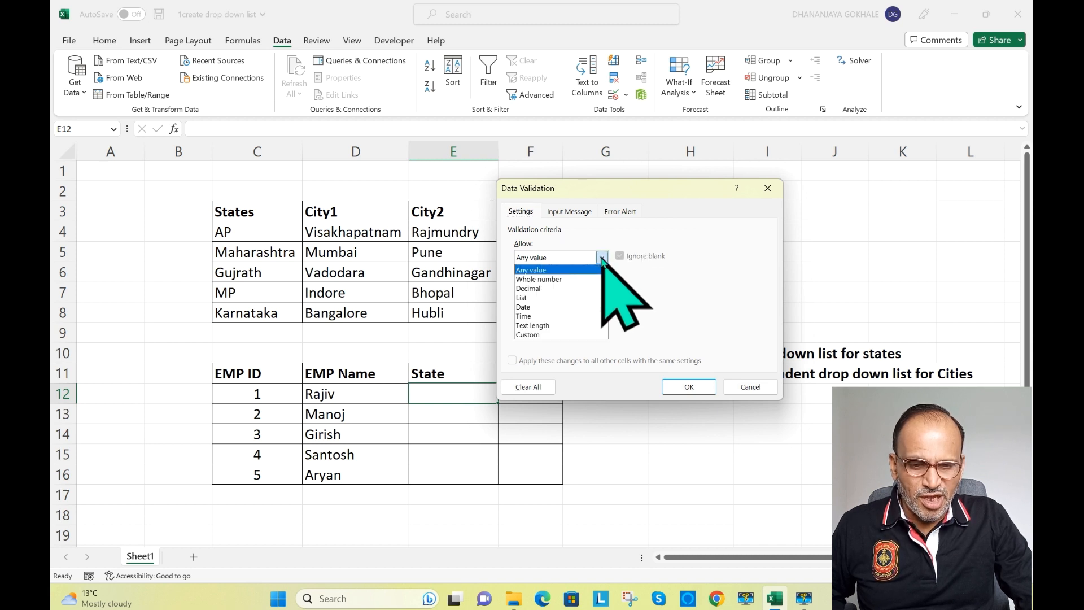
left_click(542, 297)
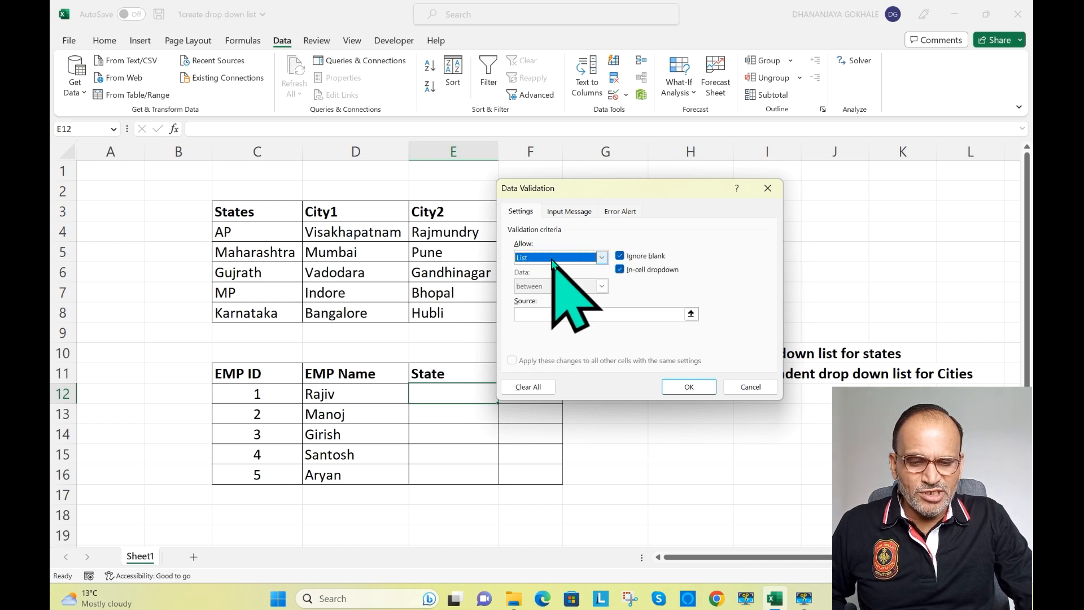
left_click(531, 314)
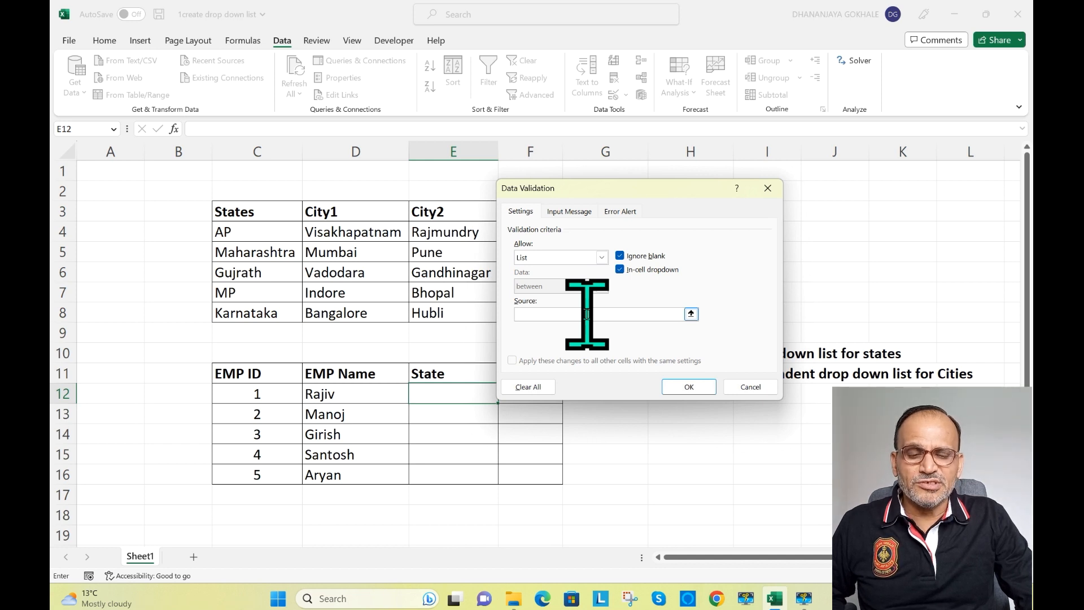
left_click_drag(262, 229, 258, 313)
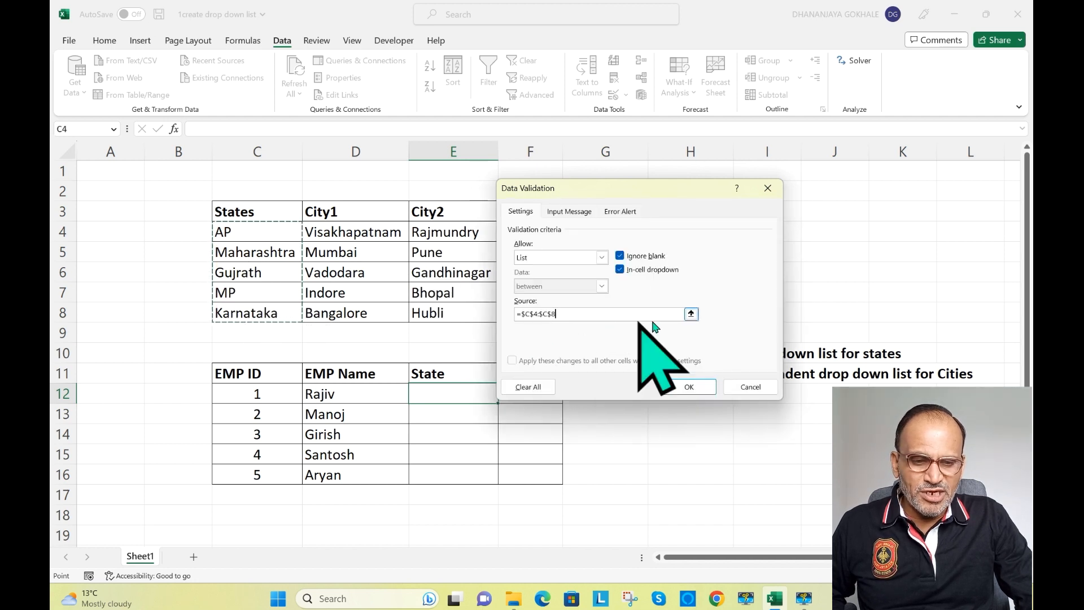
left_click(684, 386)
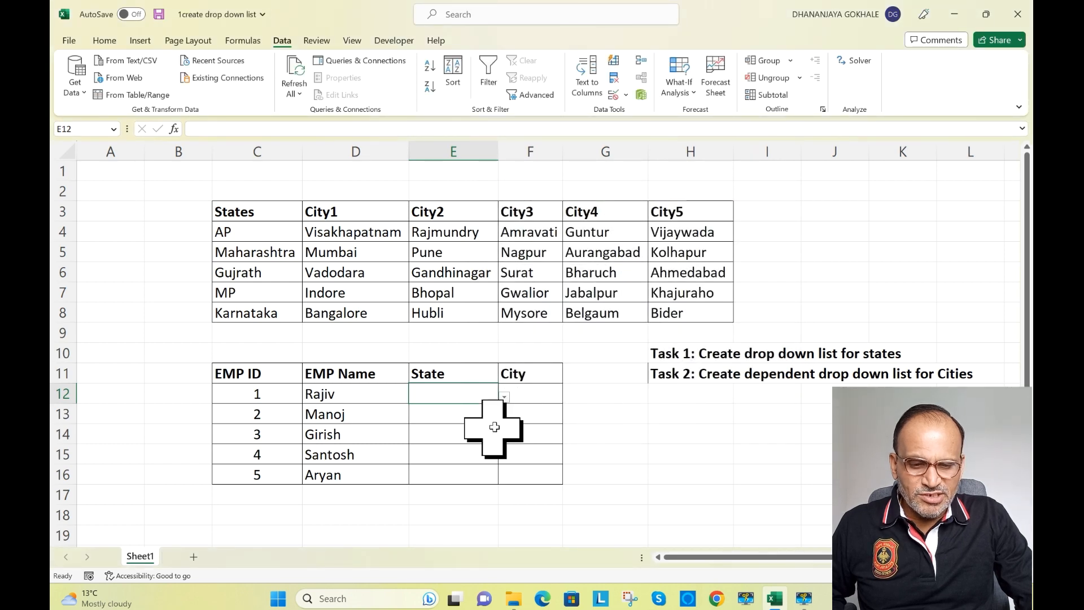
Step: Check the choices in E12's state drop-down and copy the drop-down down through E16
left_click(504, 397)
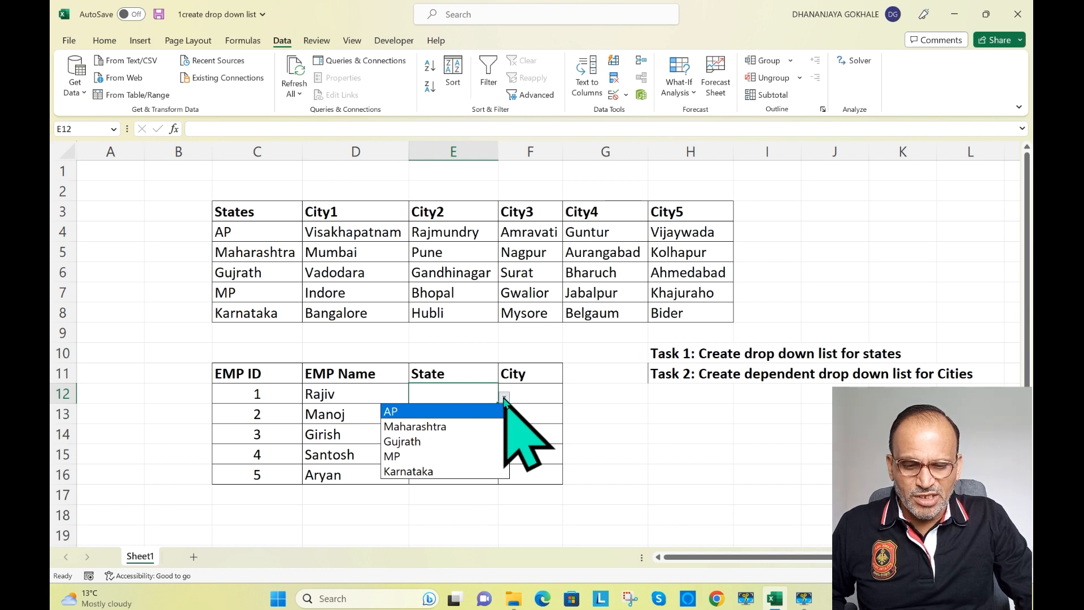
left_click(505, 397)
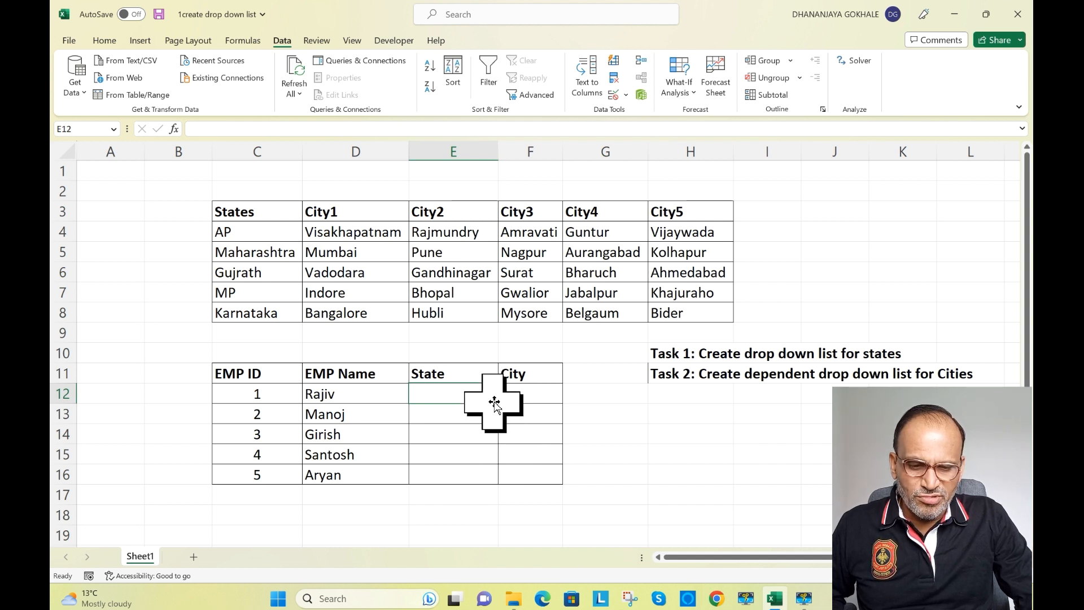
left_click_drag(500, 407, 496, 483)
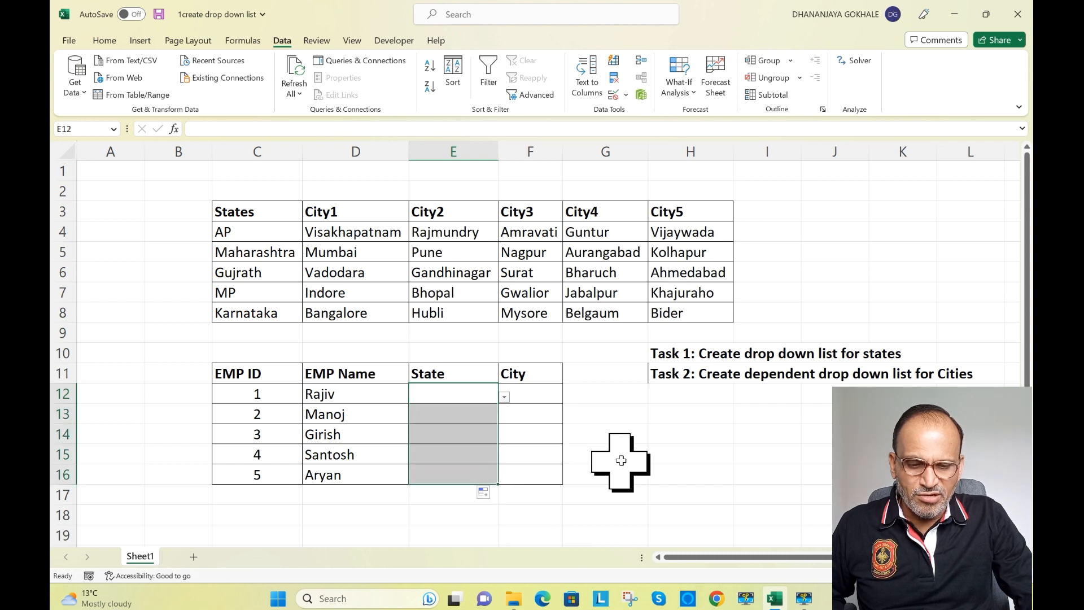
left_click(483, 440)
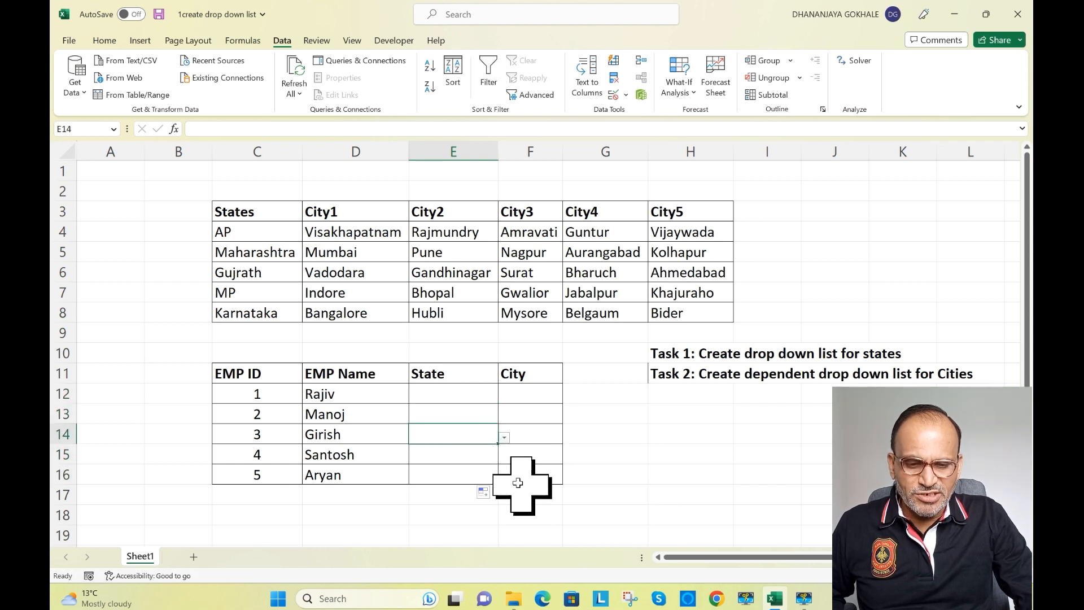
left_click(484, 412)
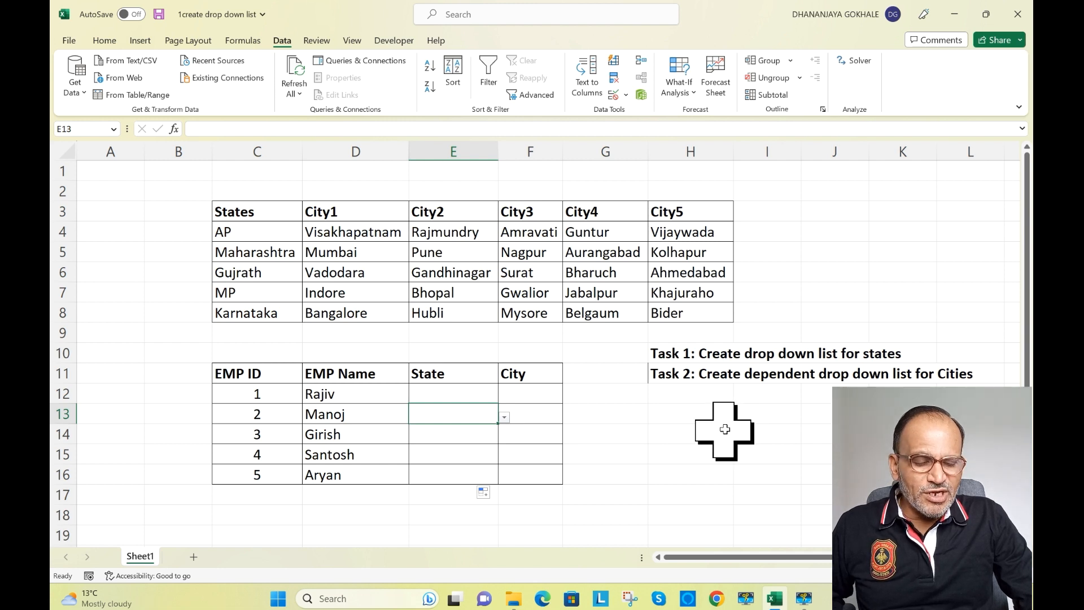
left_click(535, 394)
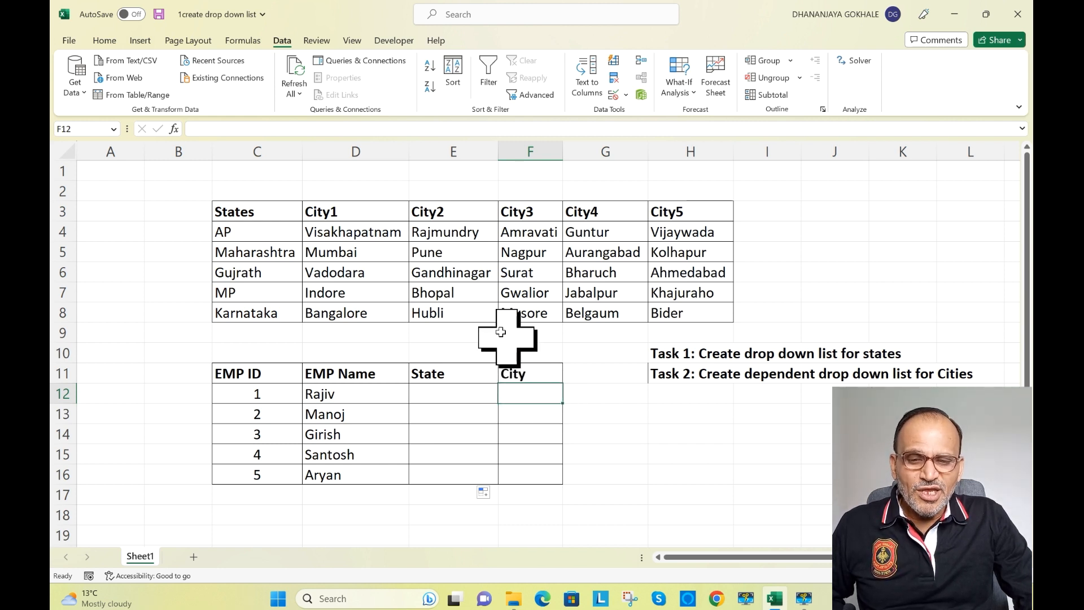
left_click(254, 234)
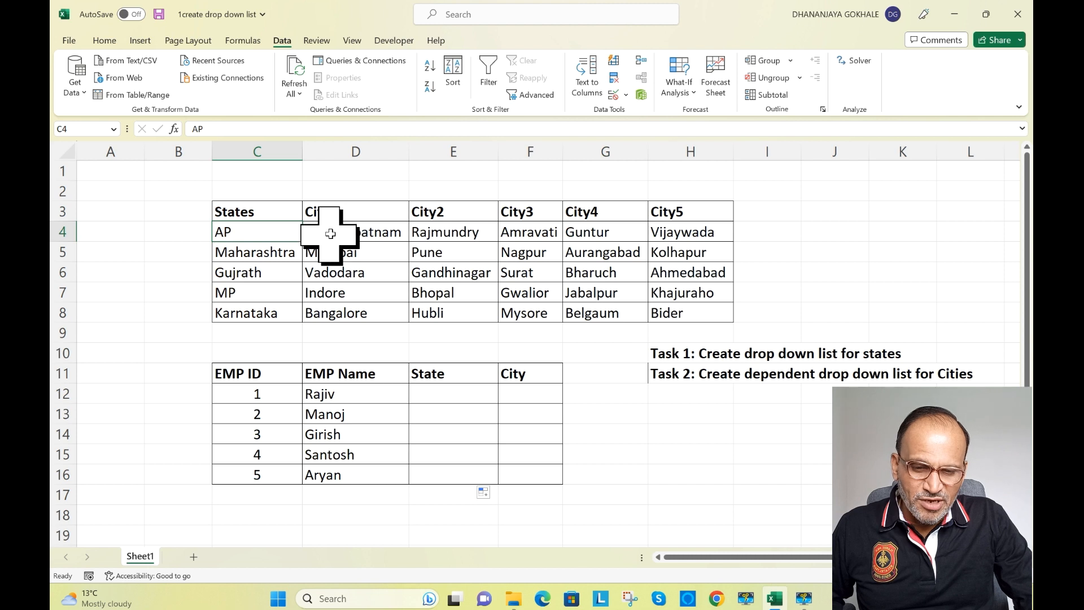
left_click_drag(336, 235, 675, 243)
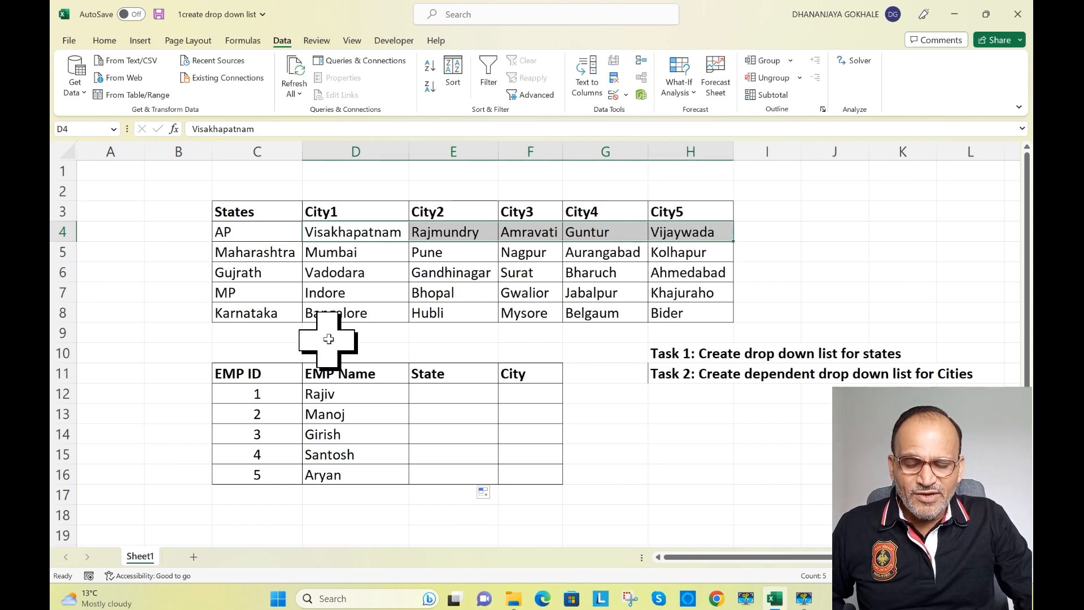
left_click(820, 293)
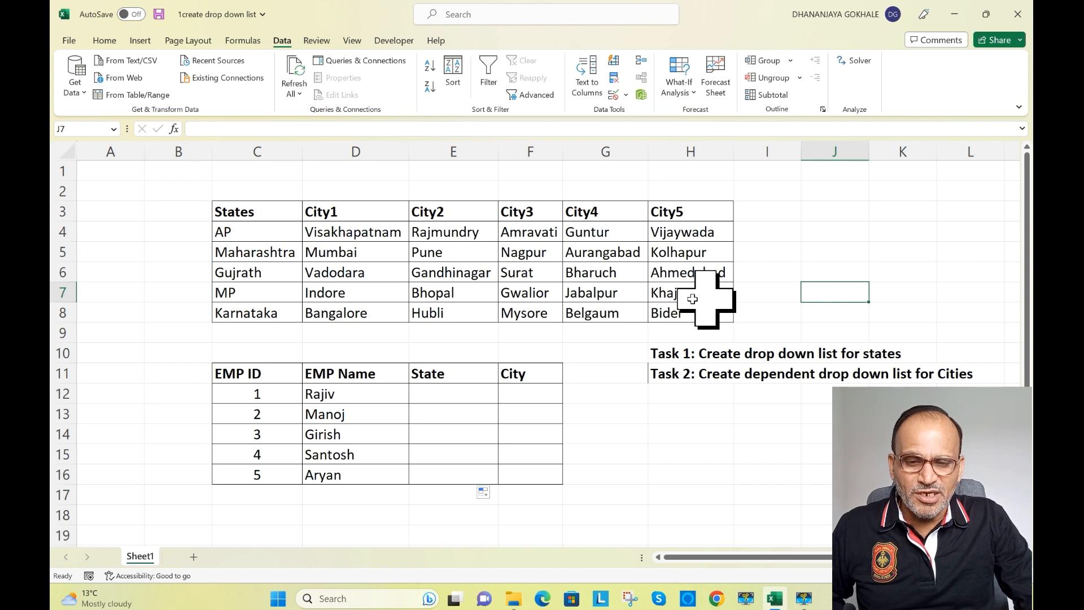
Step: Create named ranges from C4:H8 using only the left column values, and review the defined names
left_click_drag(245, 231, 661, 308)
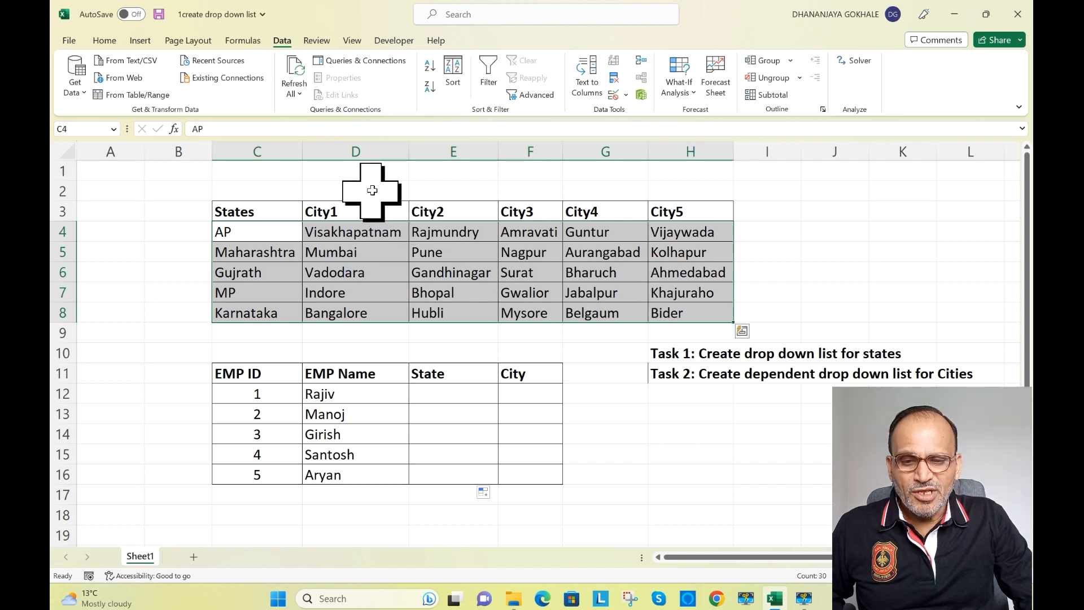
left_click(254, 41)
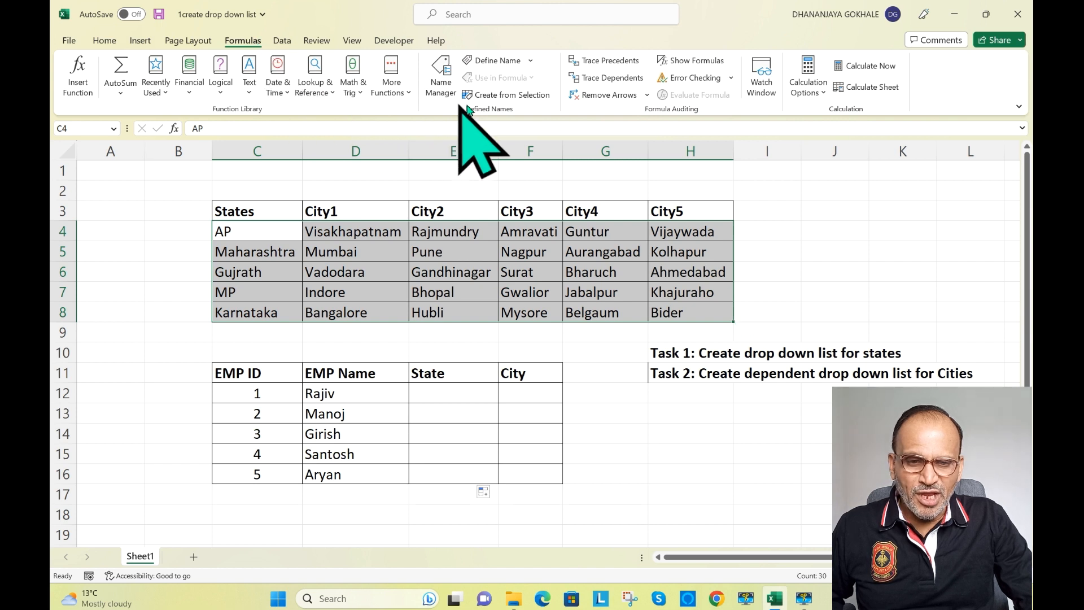
left_click(506, 95)
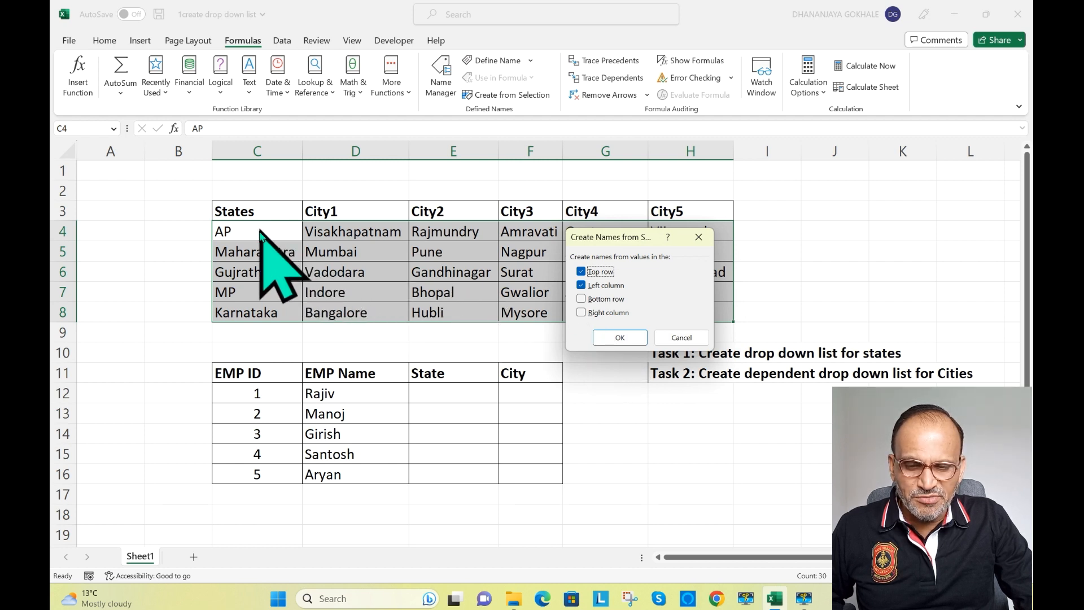
left_click(579, 272)
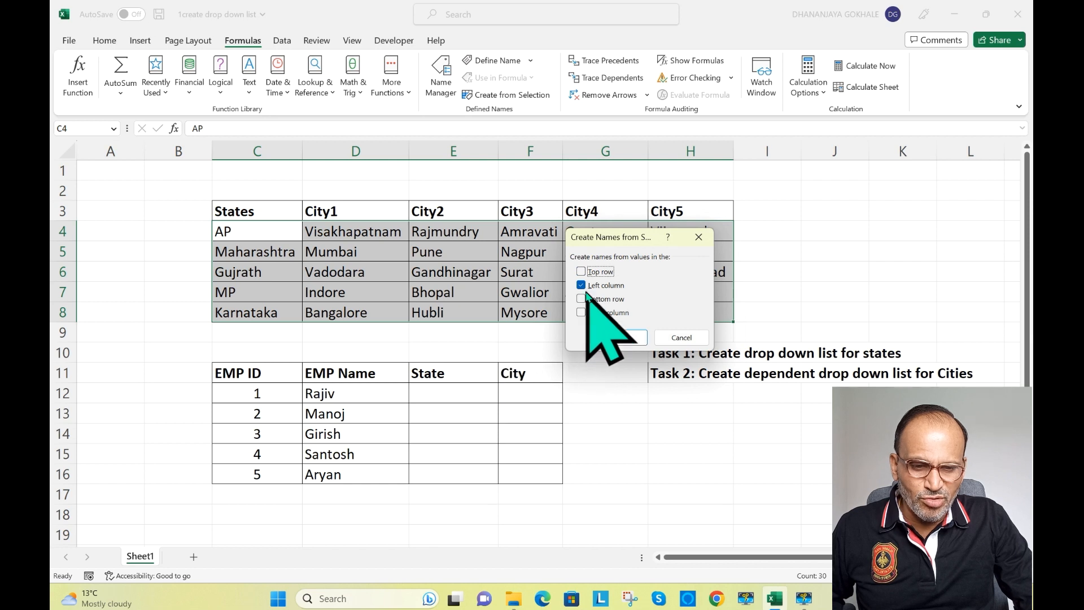
left_click(611, 338)
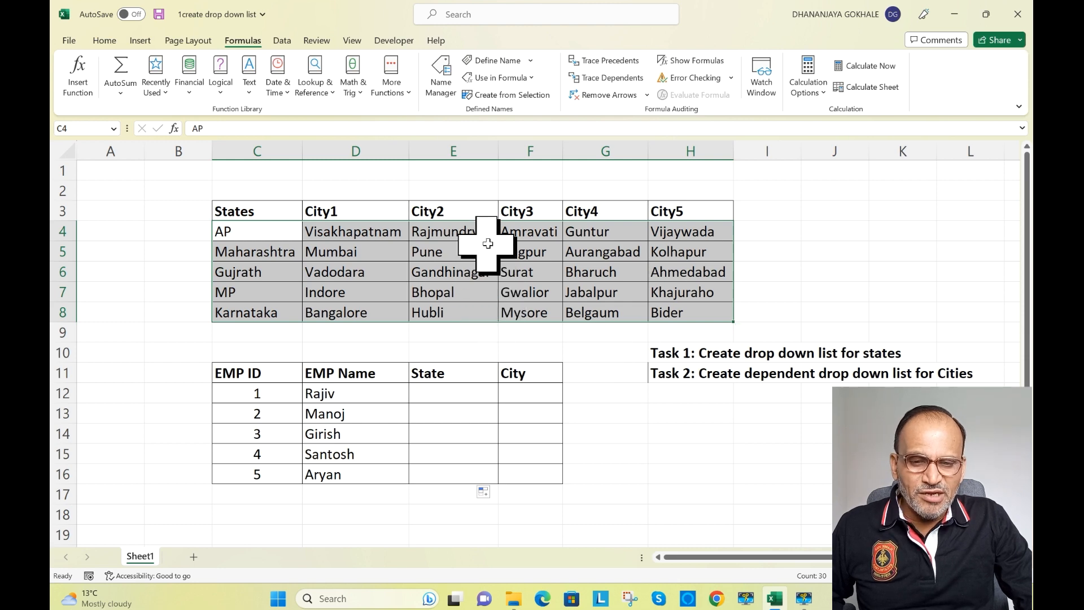
left_click(447, 83)
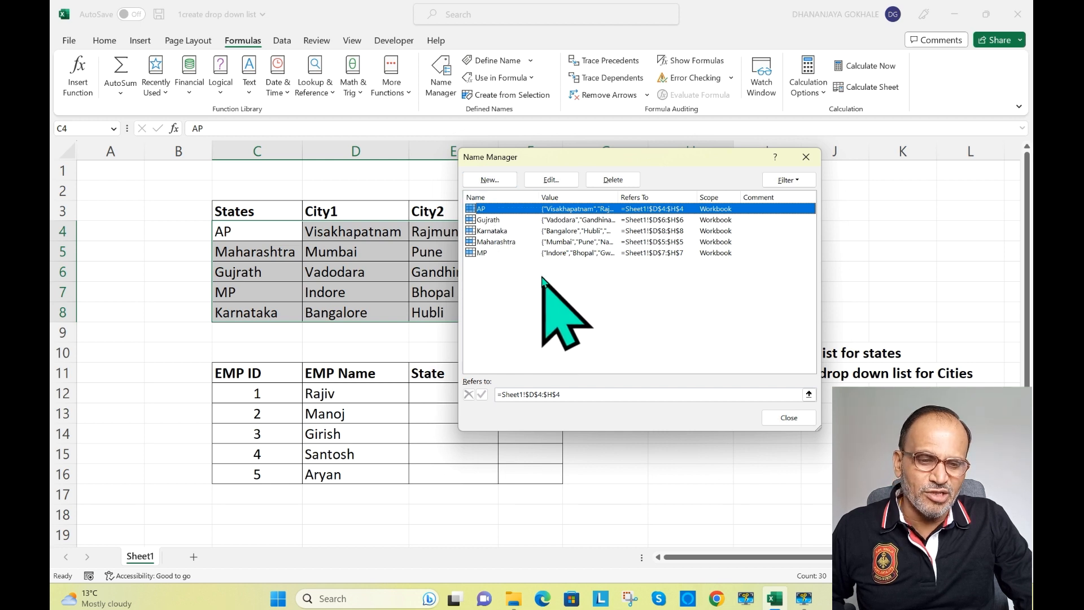
left_click(779, 416)
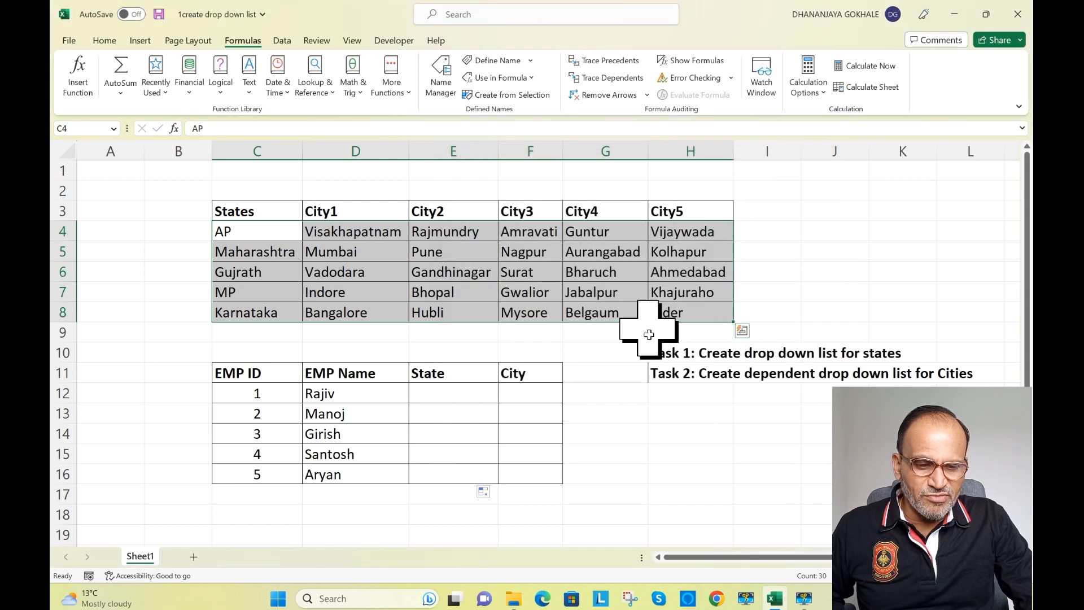
Step: Add a List data validation to the first City cell, F12, using =INDIRECT(E12) as the source
left_click(480, 394)
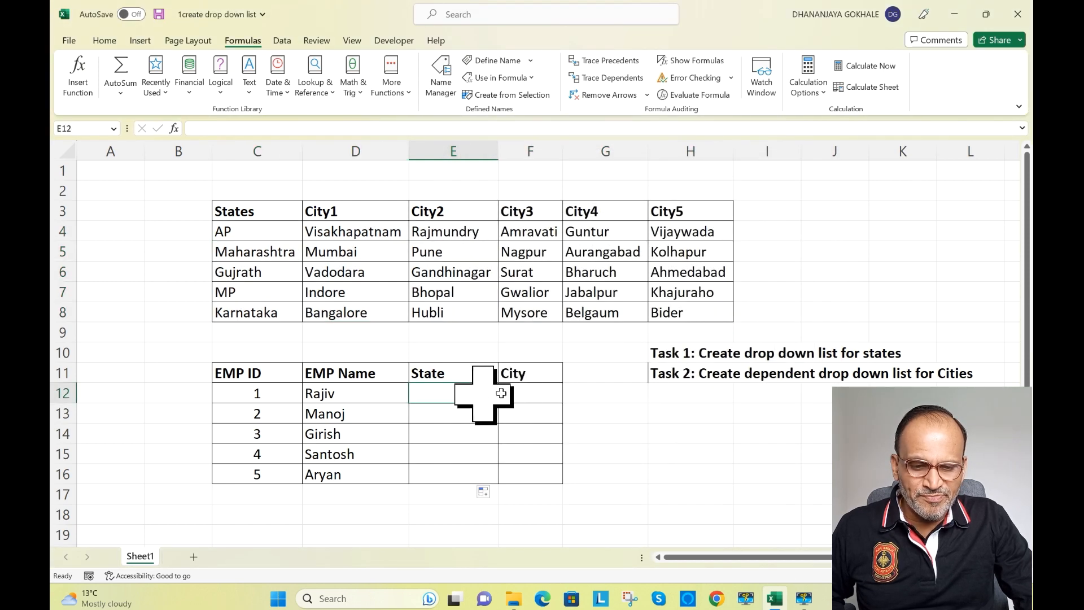
left_click(544, 390)
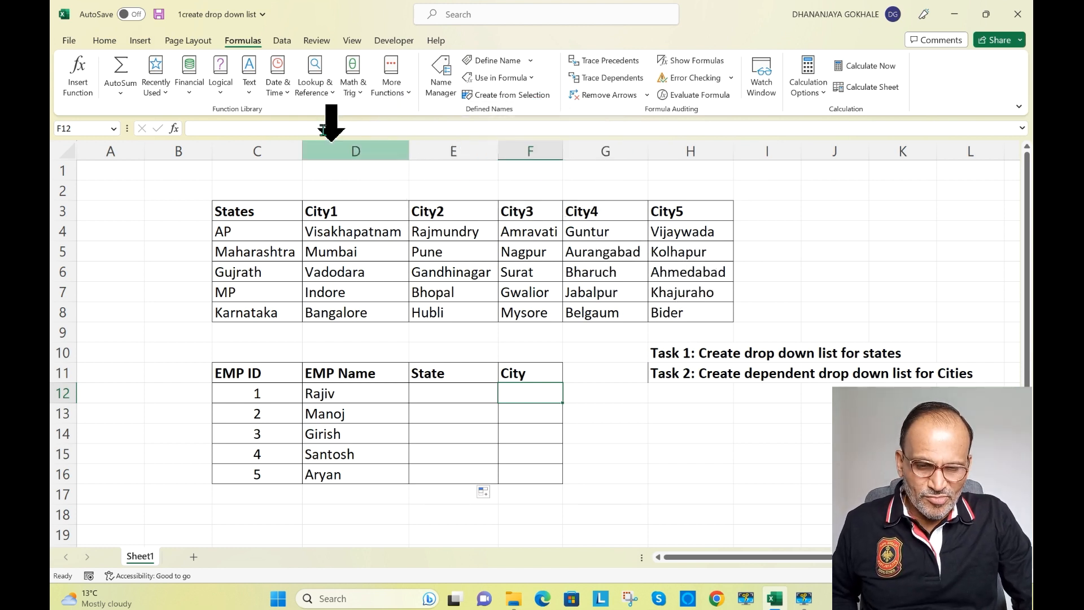
left_click(285, 41)
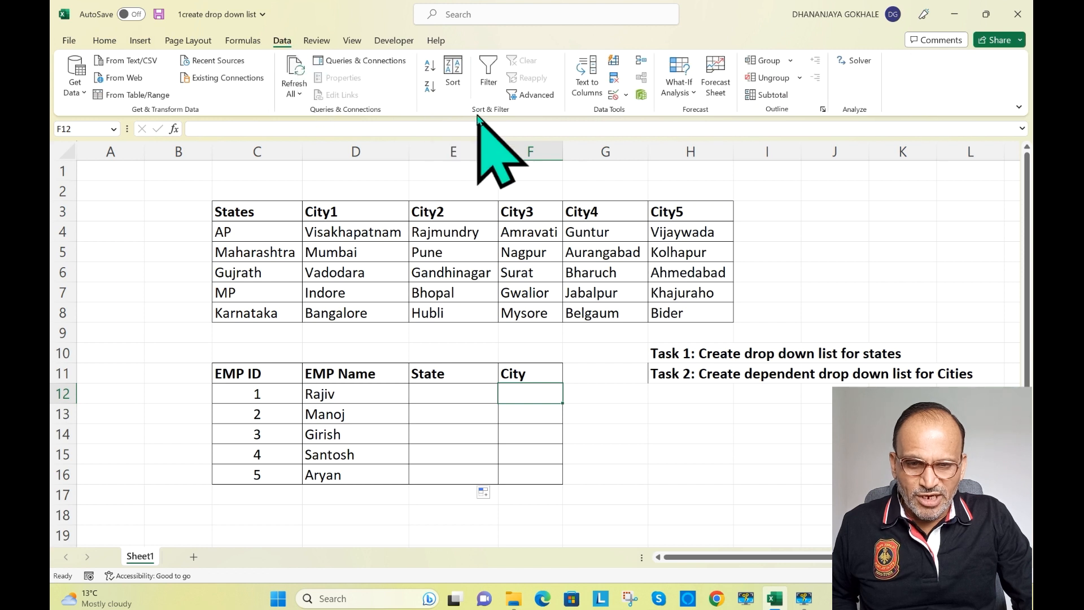
left_click(625, 95)
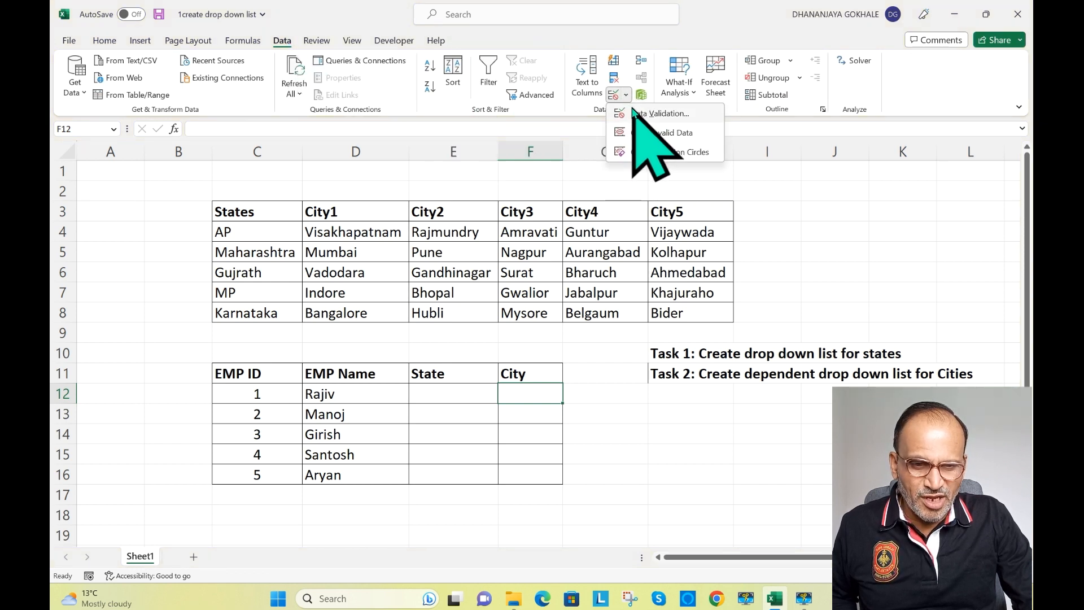
left_click(633, 110)
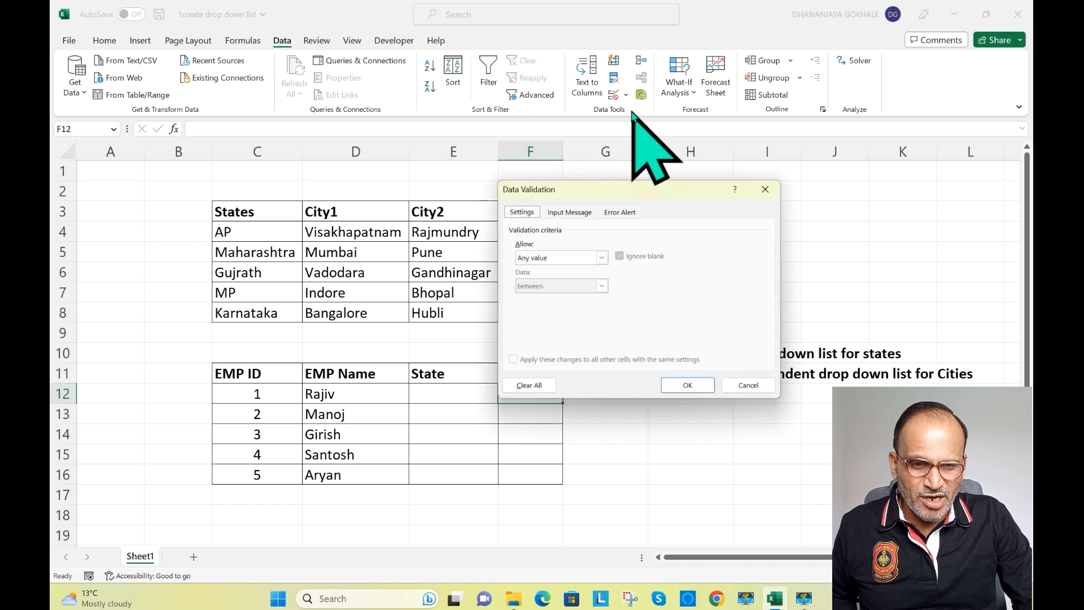
left_click(603, 258)
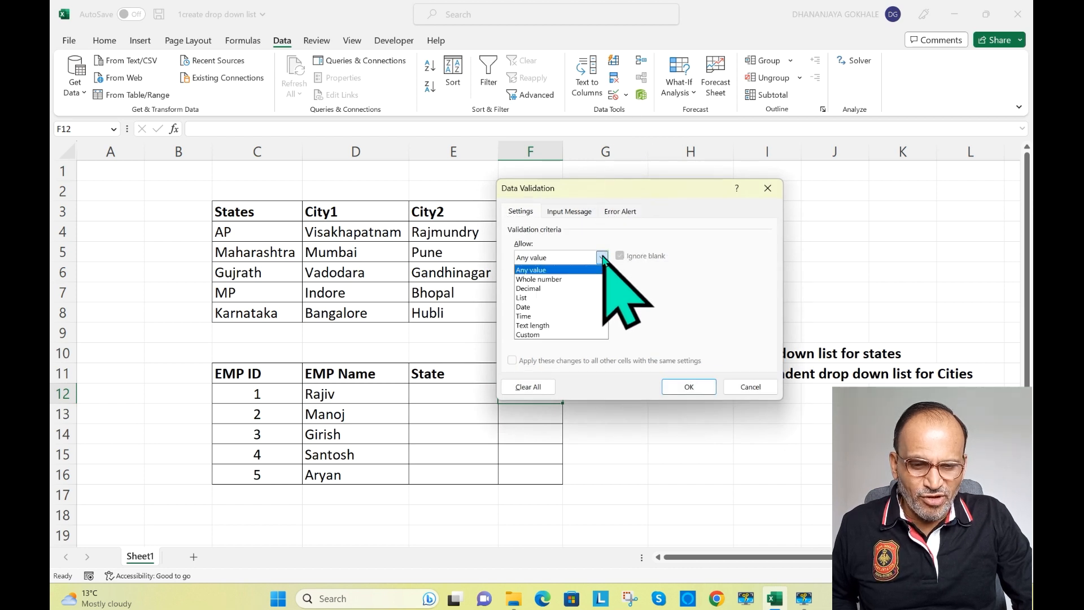
left_click(542, 298)
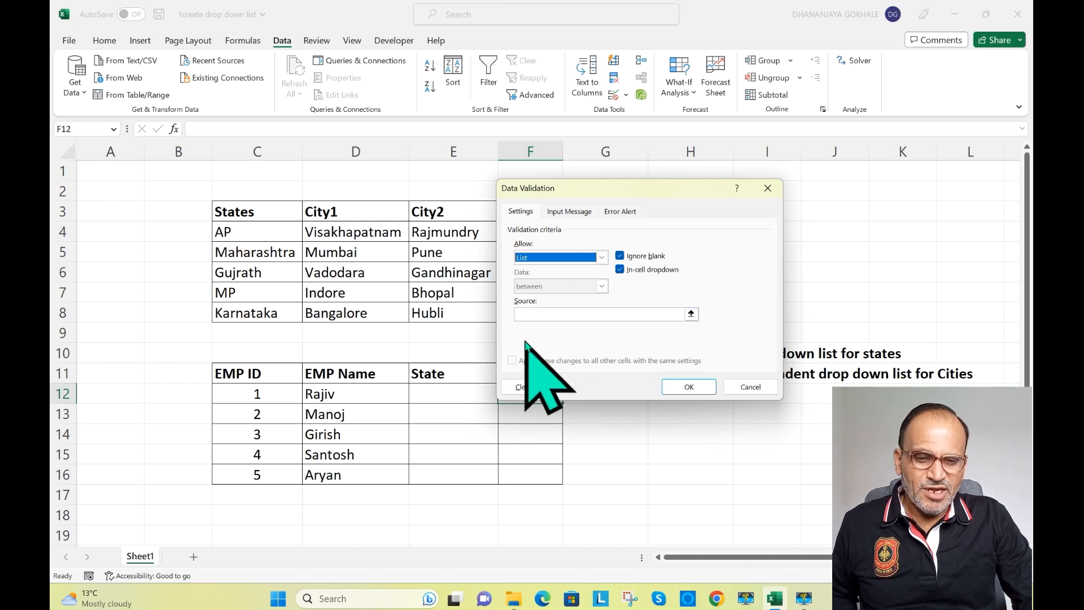
left_click(532, 315)
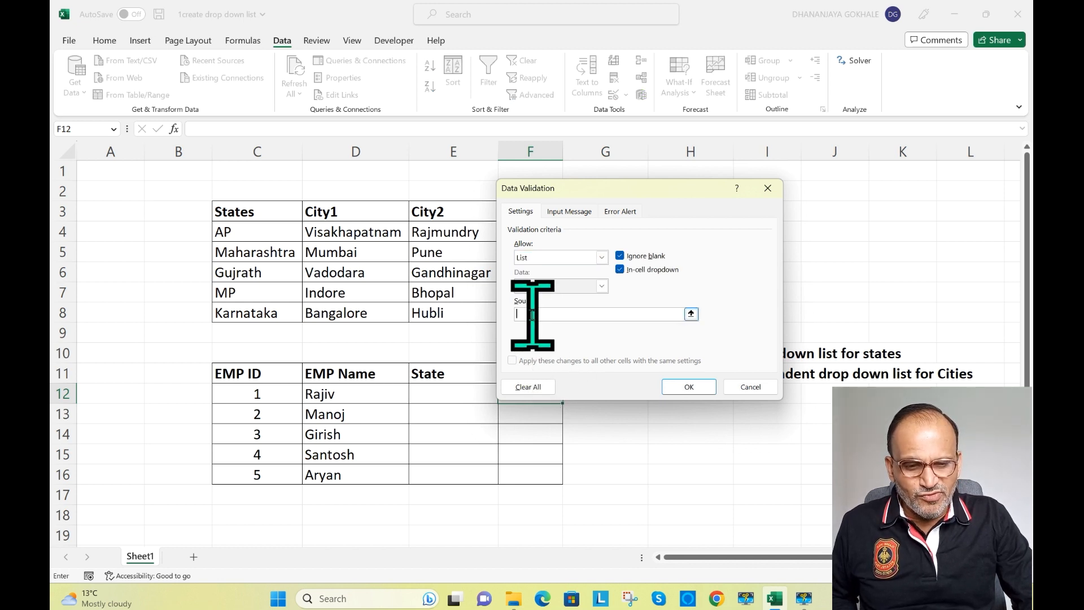
left_click_drag(599, 184, 740, 169)
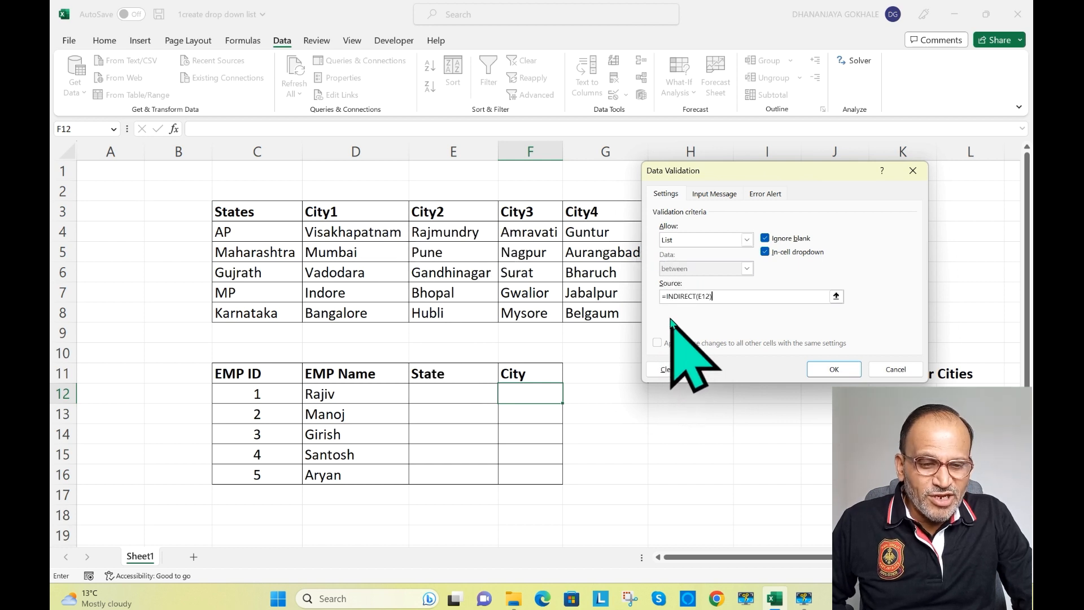
left_click(831, 370)
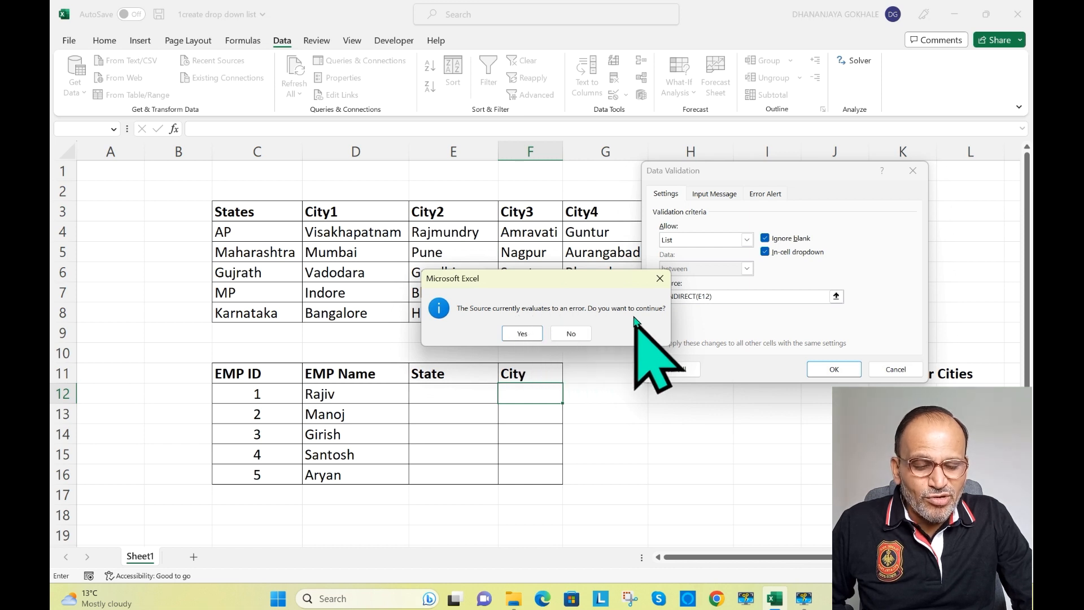
left_click_drag(580, 279, 575, 189)
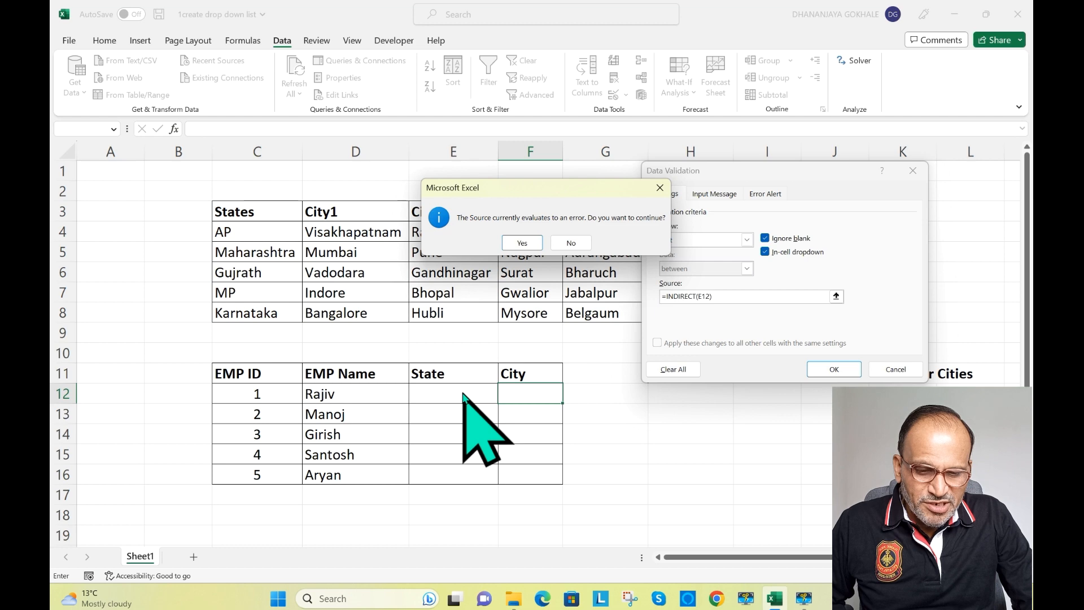
left_click(523, 243)
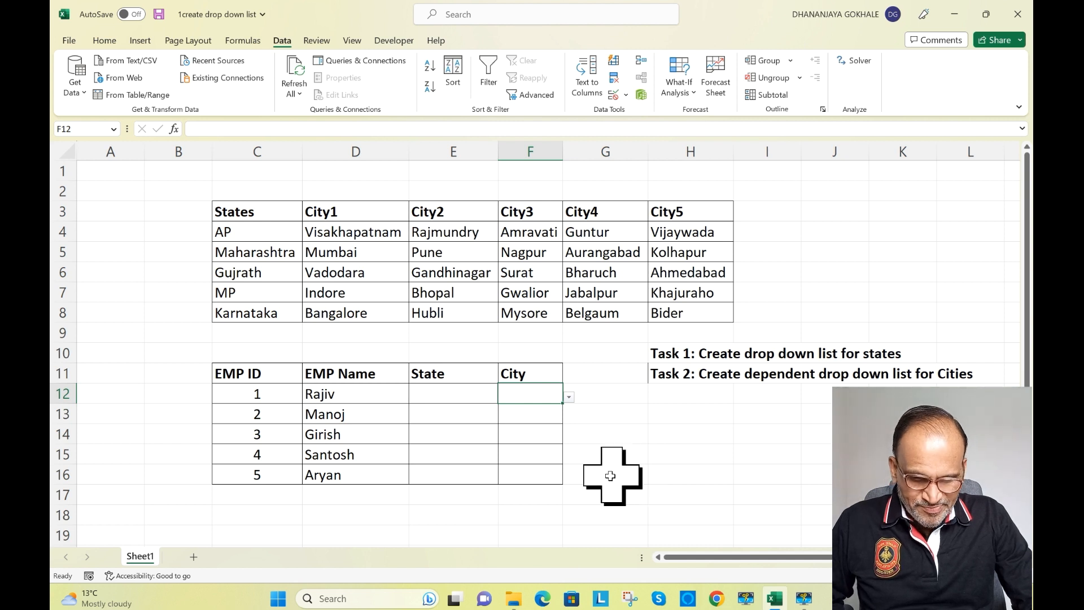
Step: Choose Gujrath as the state in E12 and check the city choices offered in F12
left_click(455, 400)
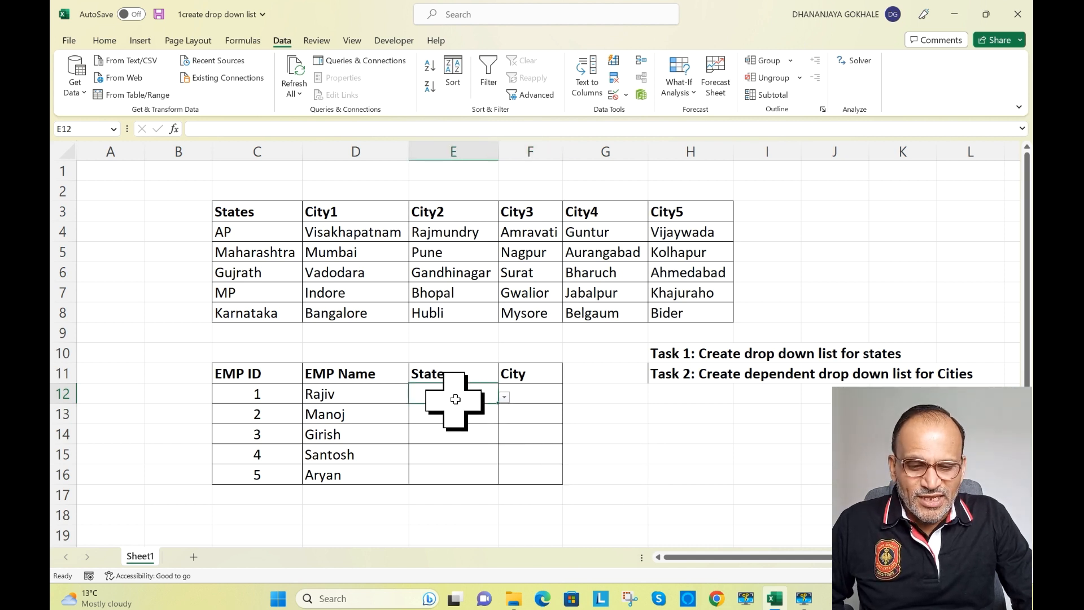
left_click(504, 398)
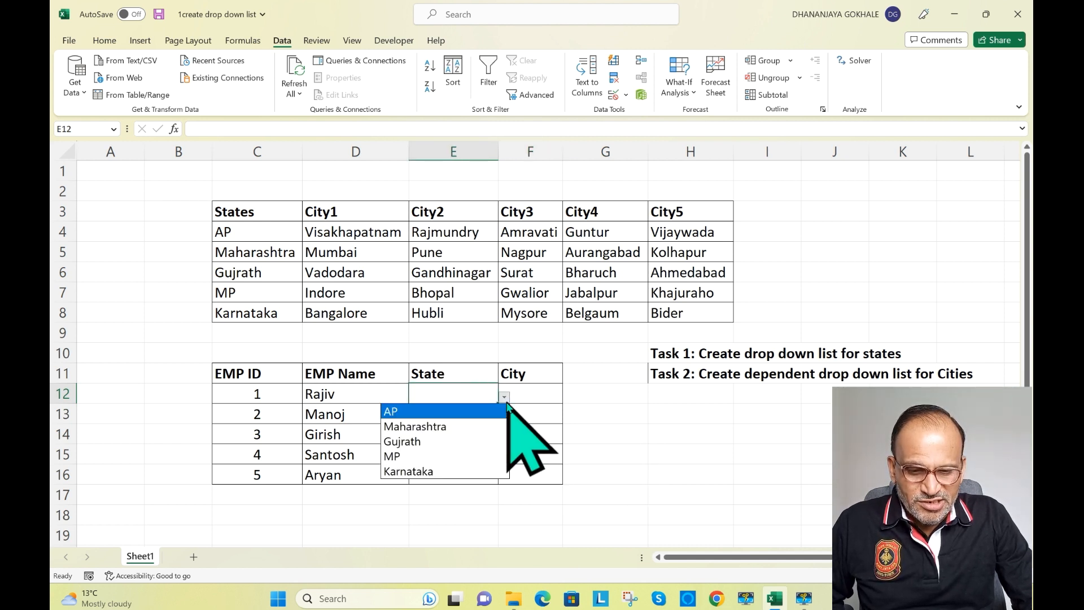
left_click(440, 438)
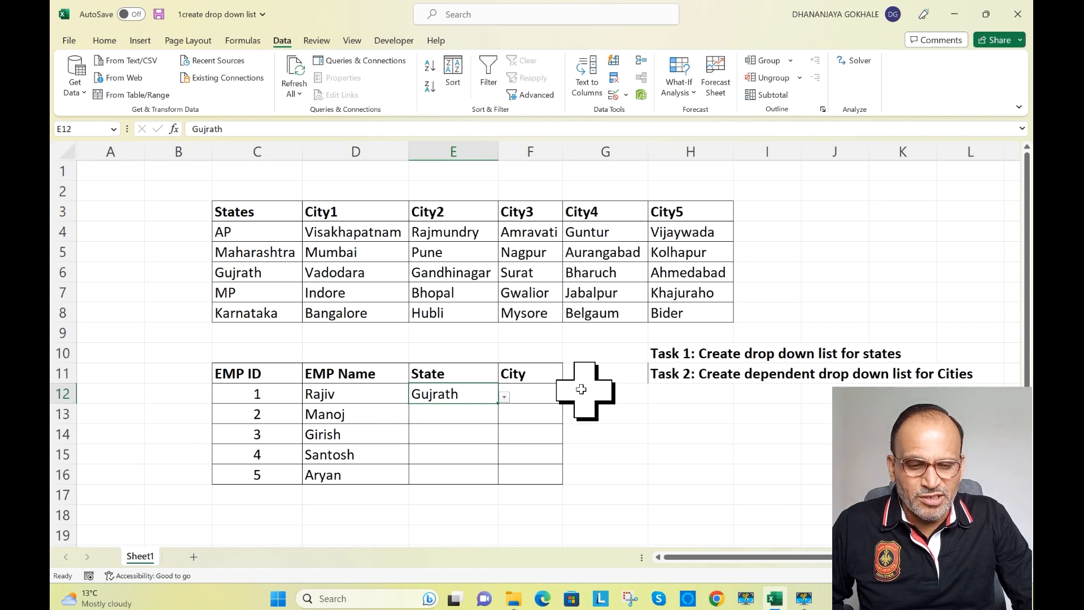
left_click(552, 395)
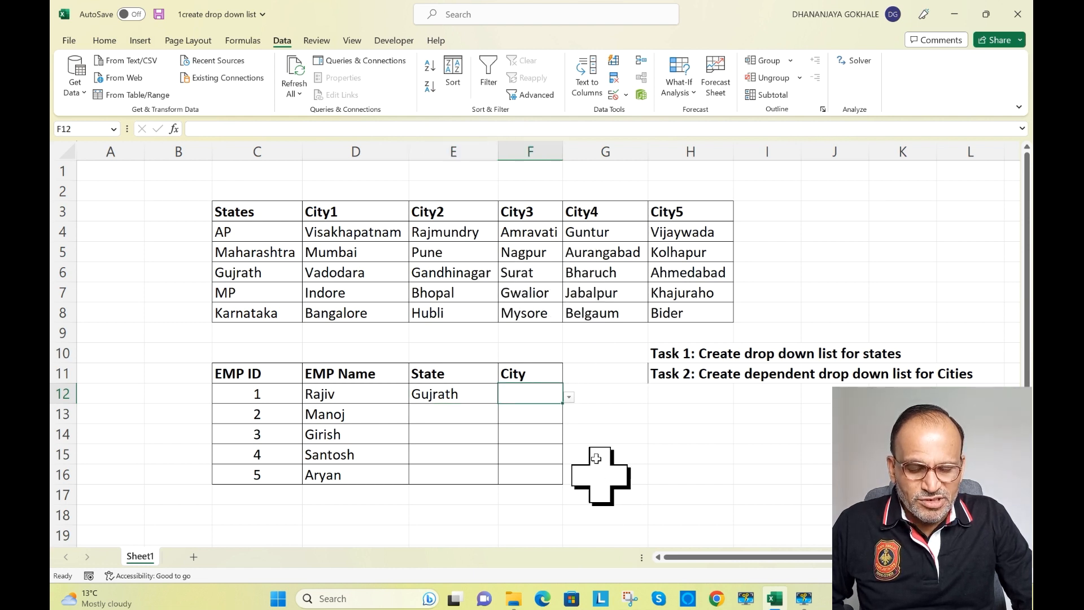
left_click(569, 398)
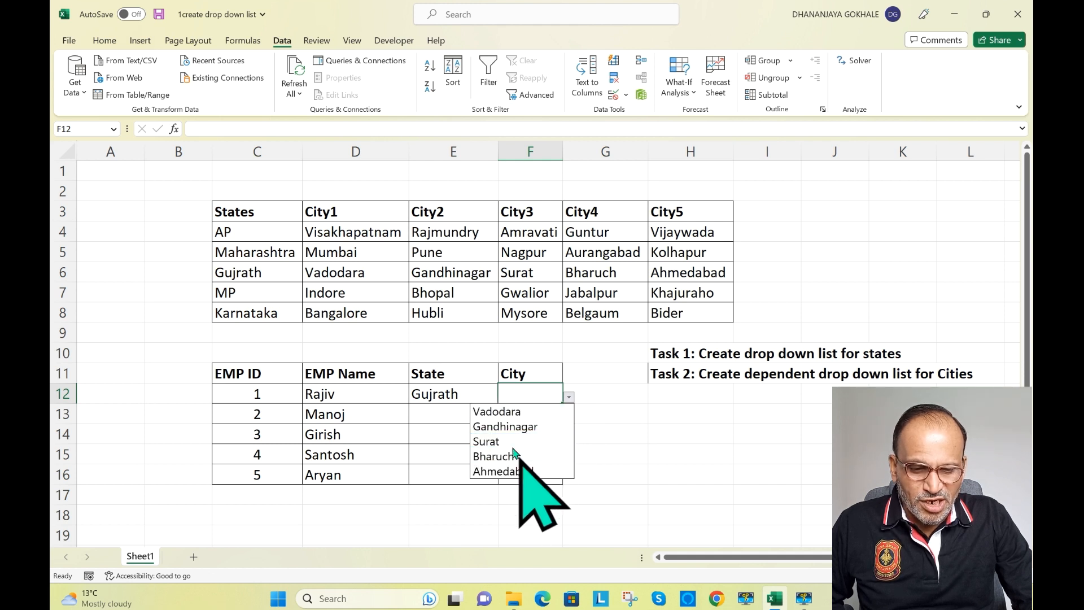
Step: Change the state in E12 to Maharashtra and choose Pune from the dependent city list in F12
left_click(447, 394)
left_click(437, 389)
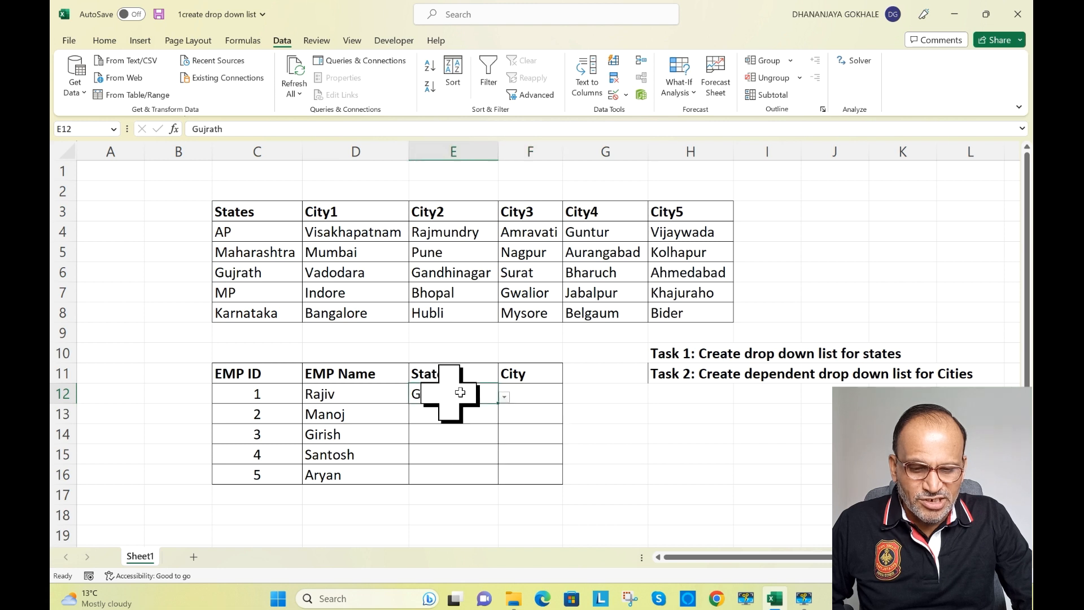
left_click(504, 397)
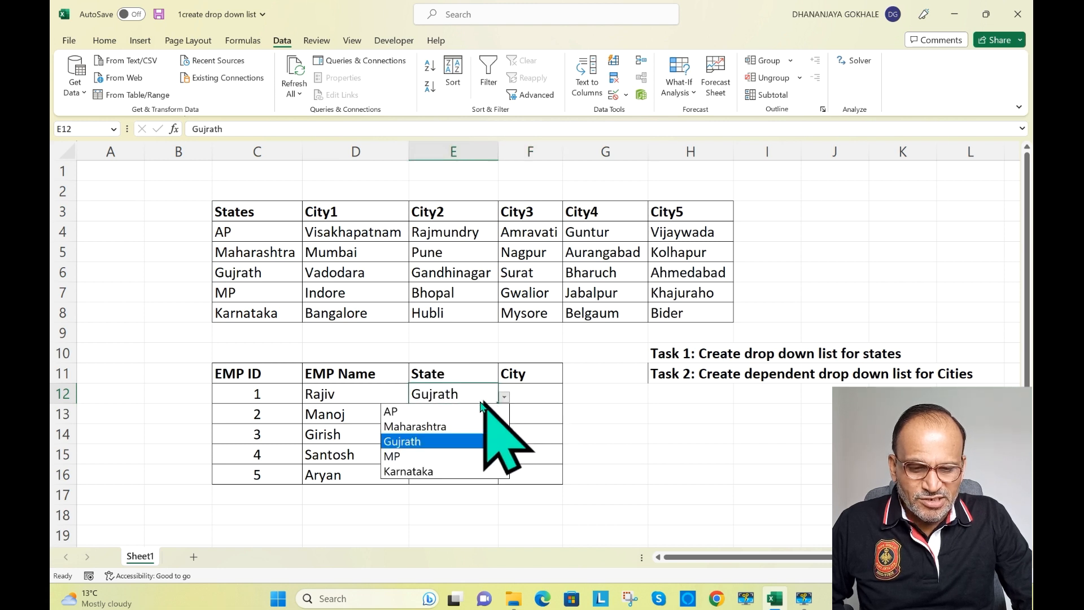
left_click(452, 427)
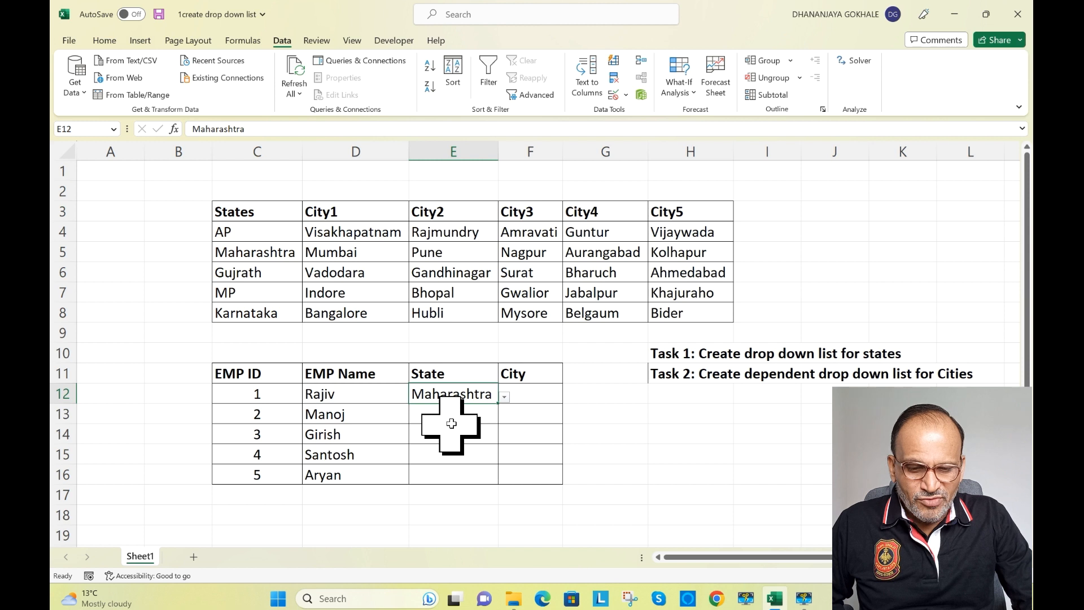
left_click(528, 399)
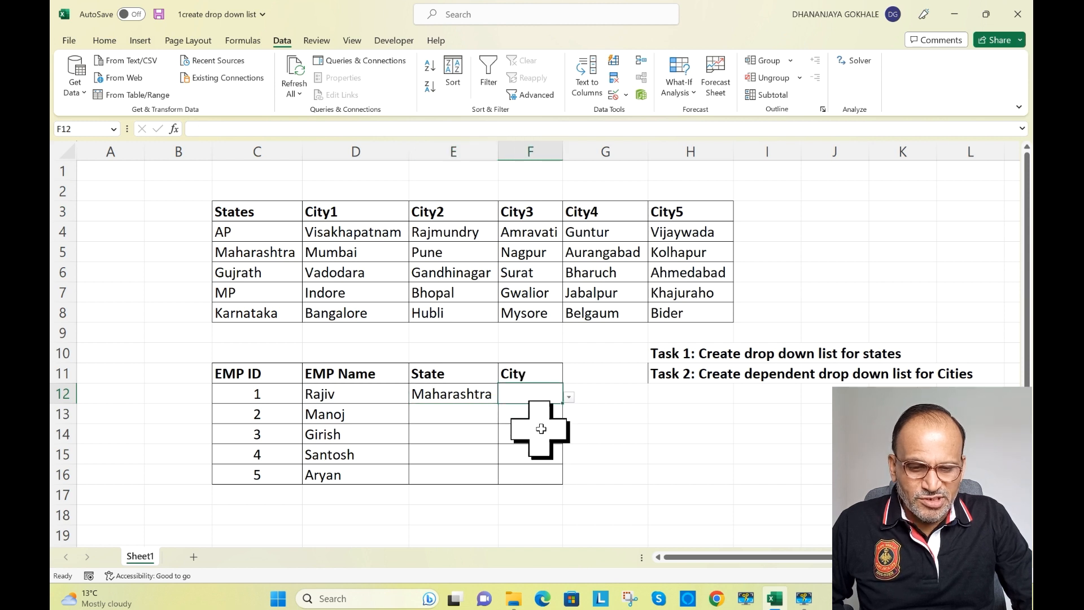
left_click(570, 397)
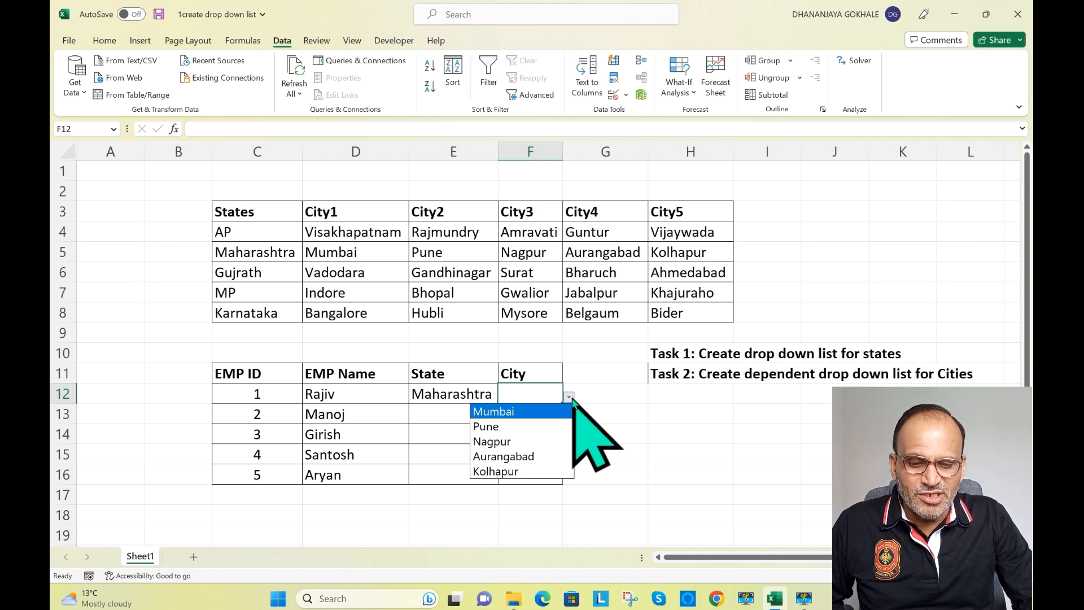
left_click(570, 397)
left_click(570, 398)
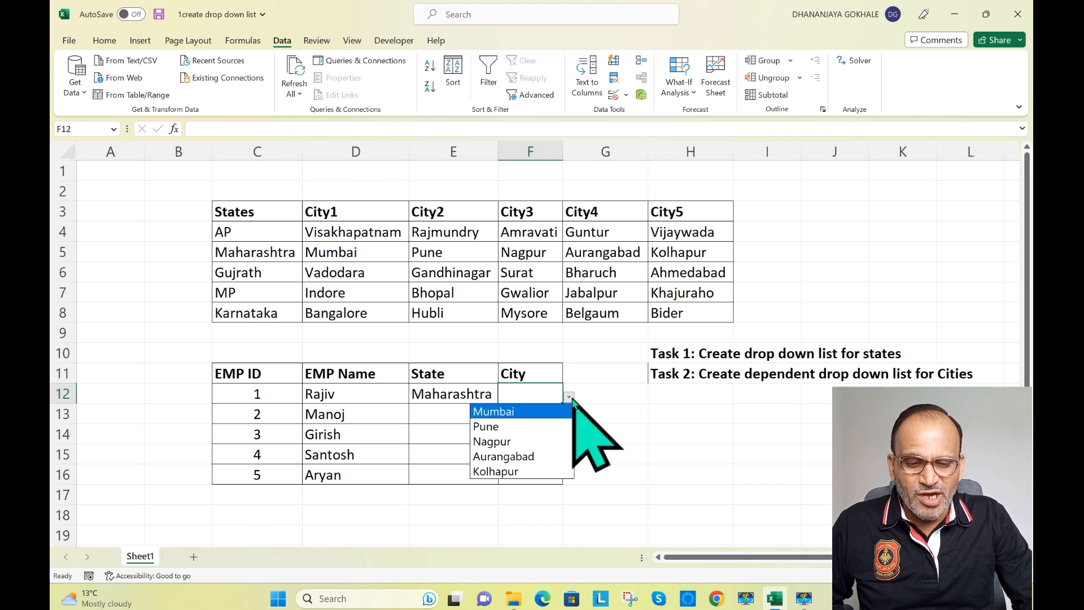
left_click(505, 427)
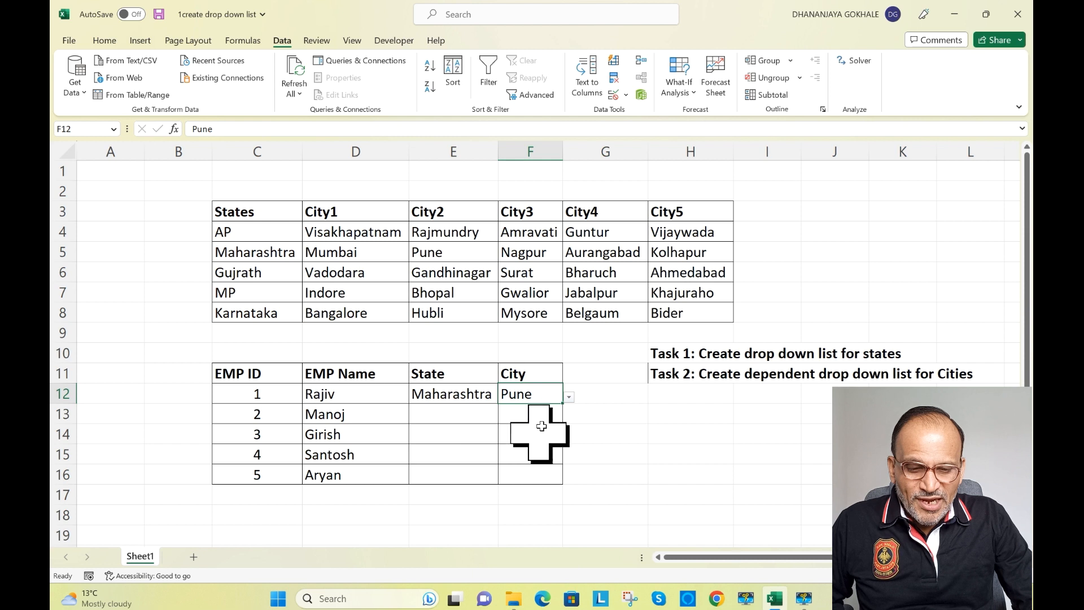
Step: Copy the State and City drop-down cells E12:F12 down through row 16
left_click(475, 398)
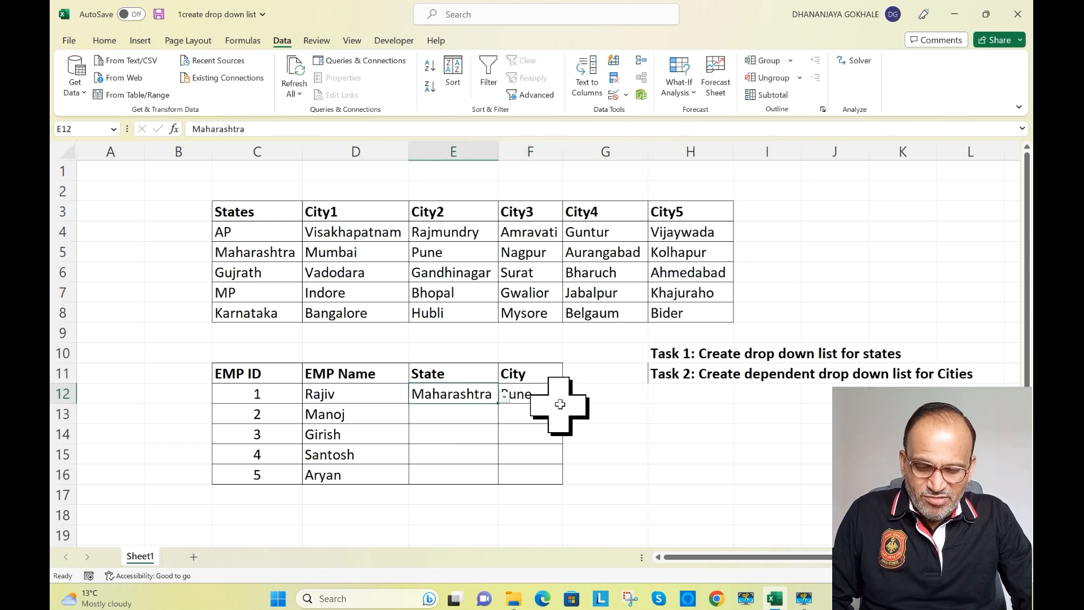
left_click(541, 396, "shift")
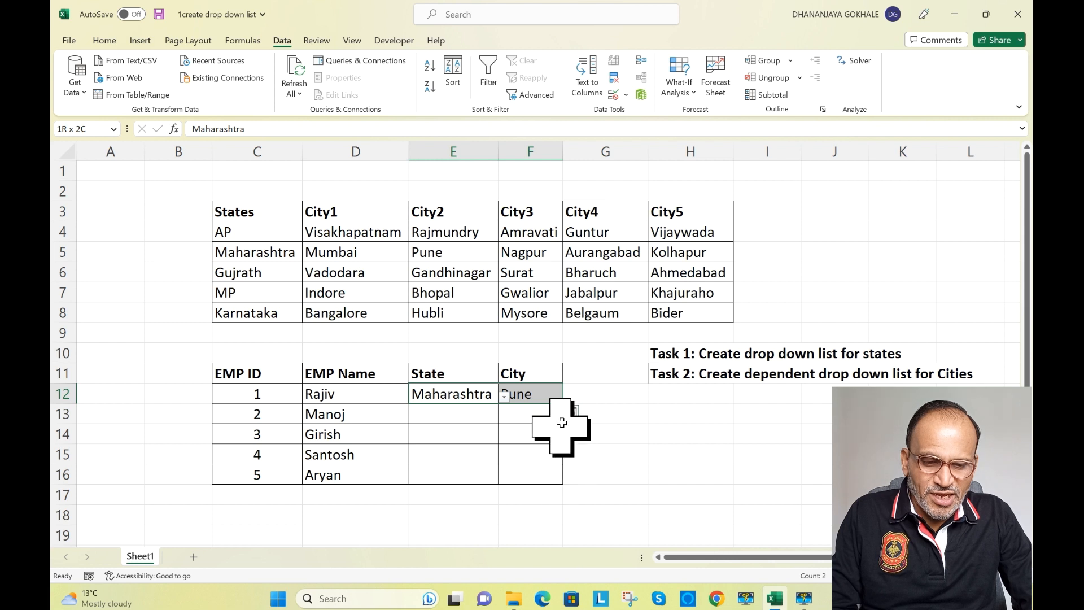
left_click_drag(566, 406, 562, 484)
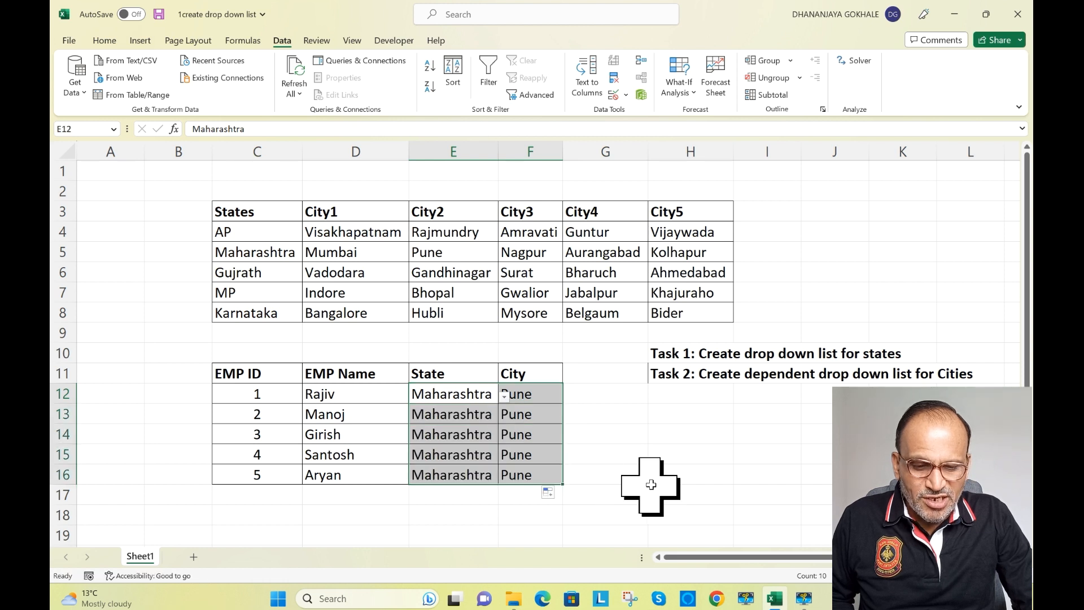
left_click(644, 454)
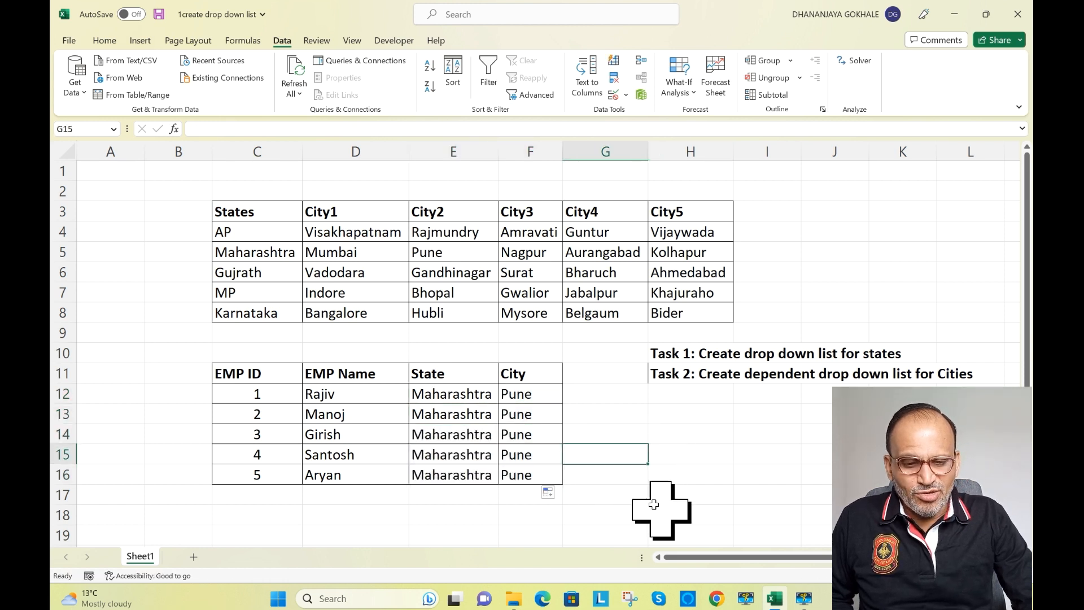
Step: Set the second employee's state in E13 to MP and the city in F13 to Gwalior using the drop-down lists
left_click(484, 422)
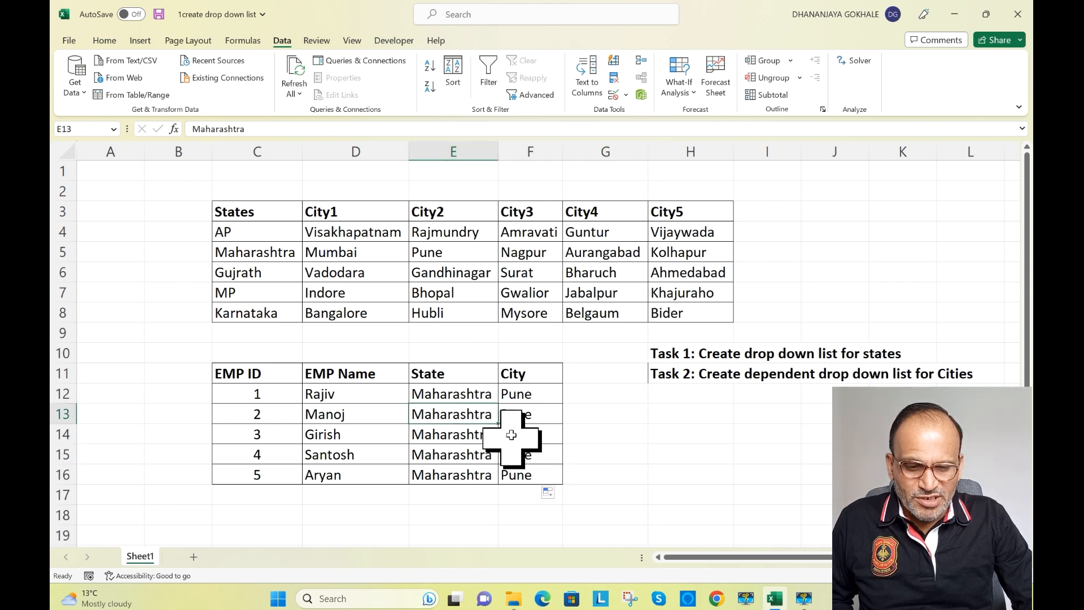
left_click(504, 418)
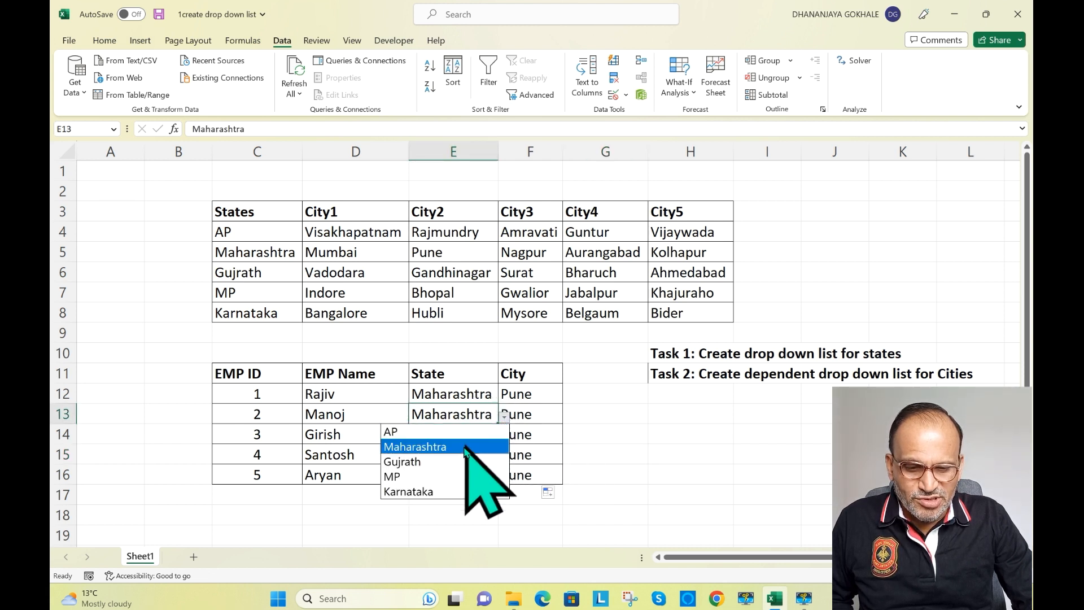
left_click(461, 477)
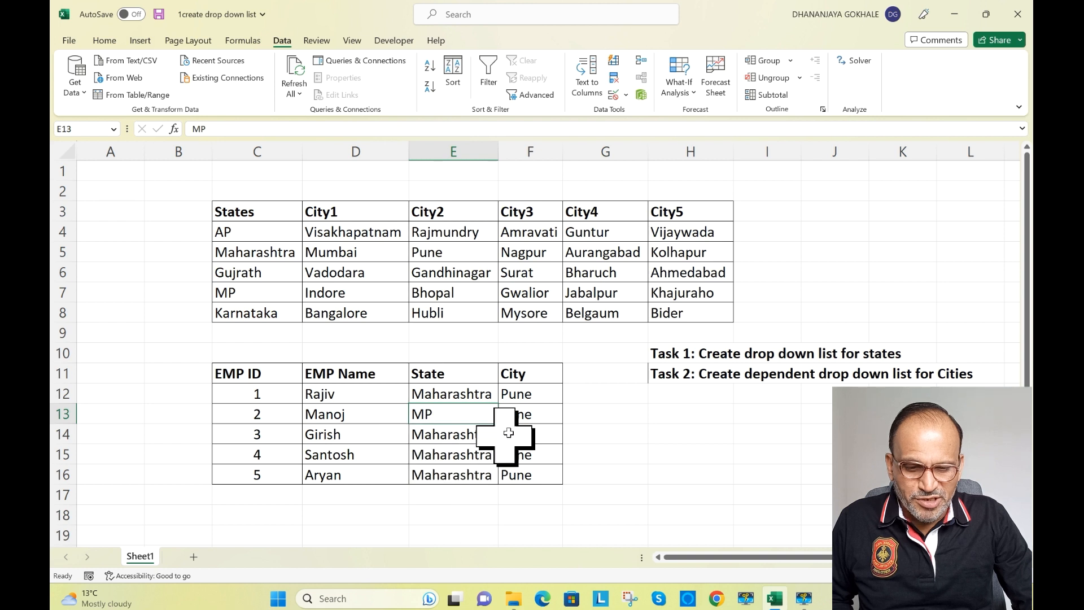
left_click(531, 418)
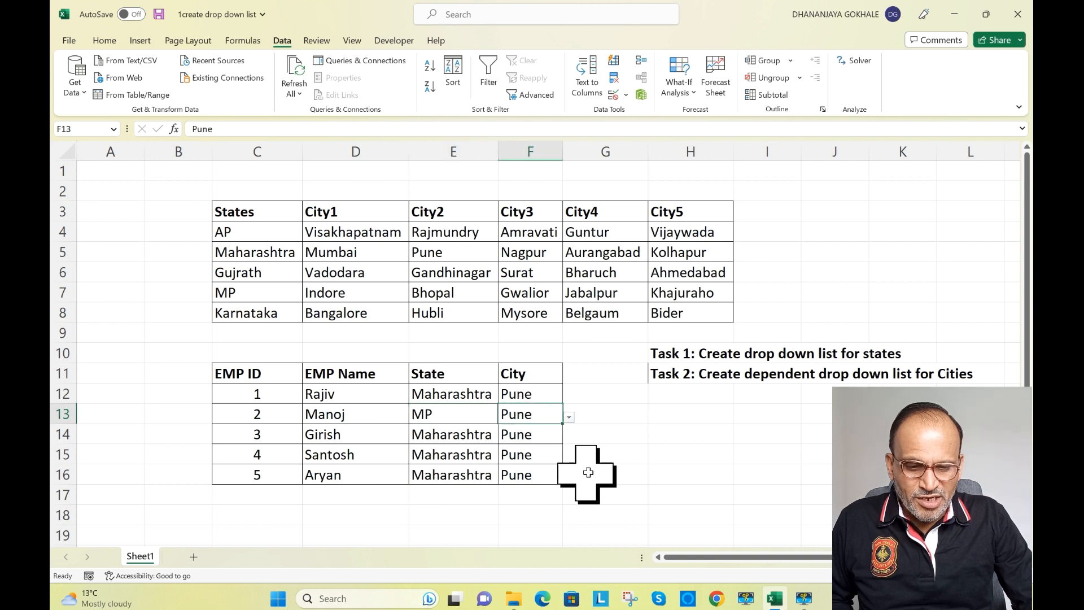
left_click(571, 419)
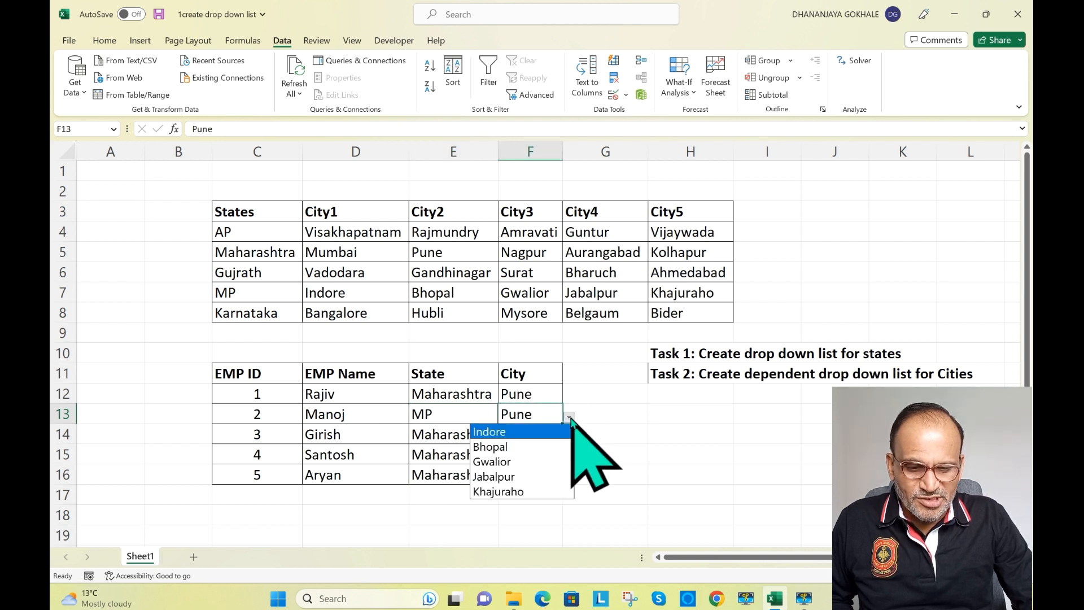
left_click(523, 462)
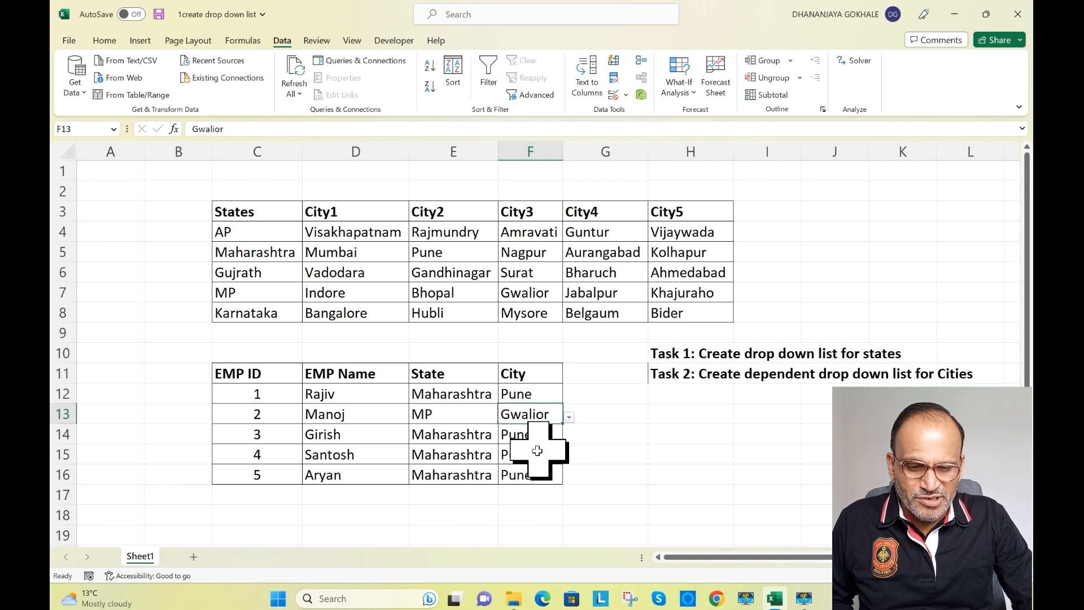
Step: Set the third employee's state in E14 to Karnataka and the city in F14 to Hubli using the drop-down lists
left_click(469, 442)
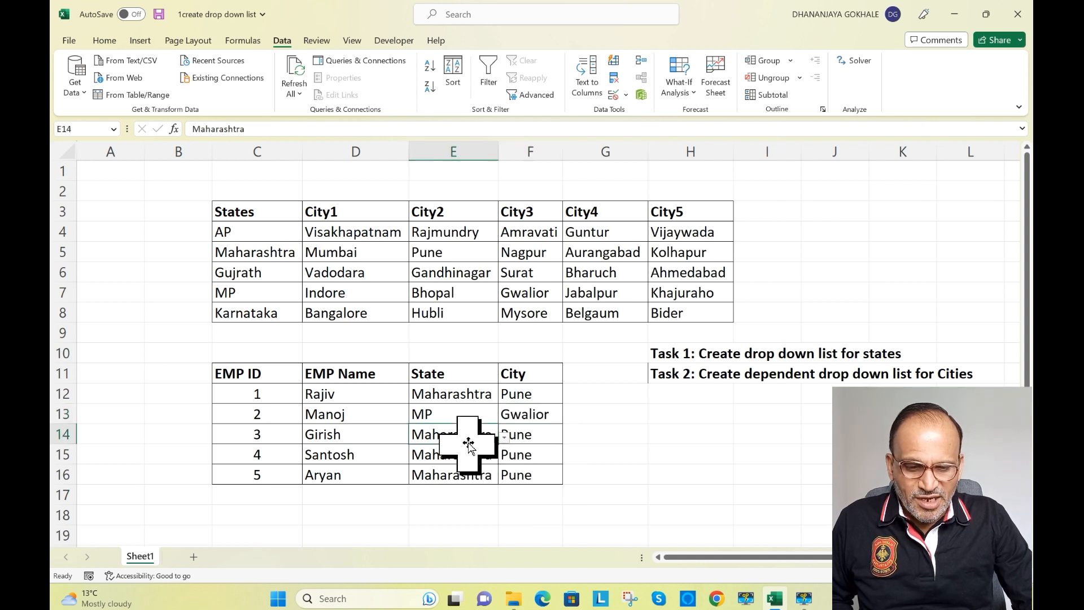
left_click(504, 438)
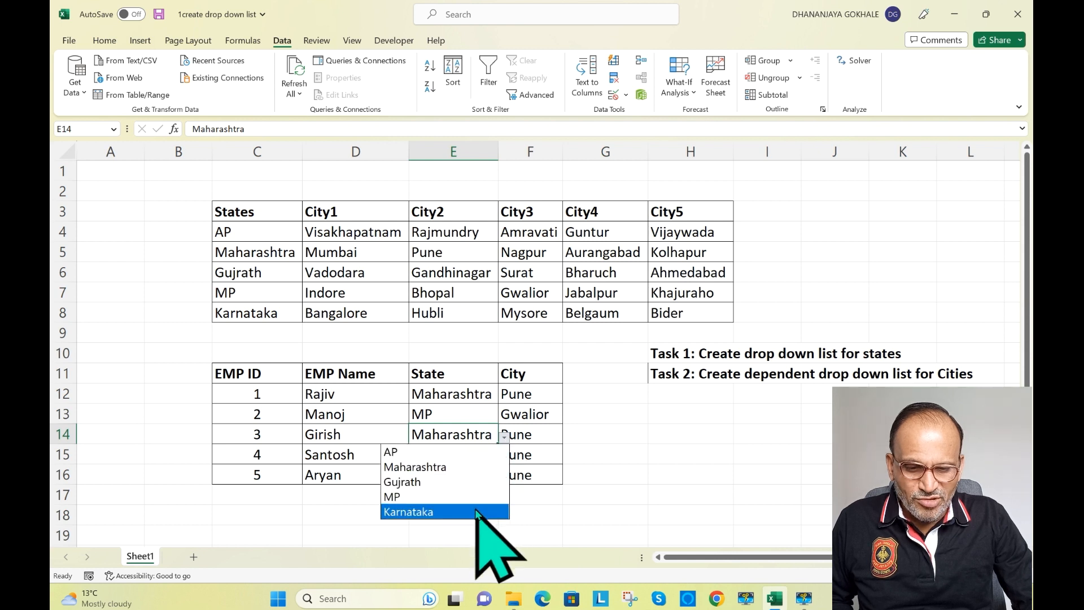
left_click(477, 511)
left_click(526, 440)
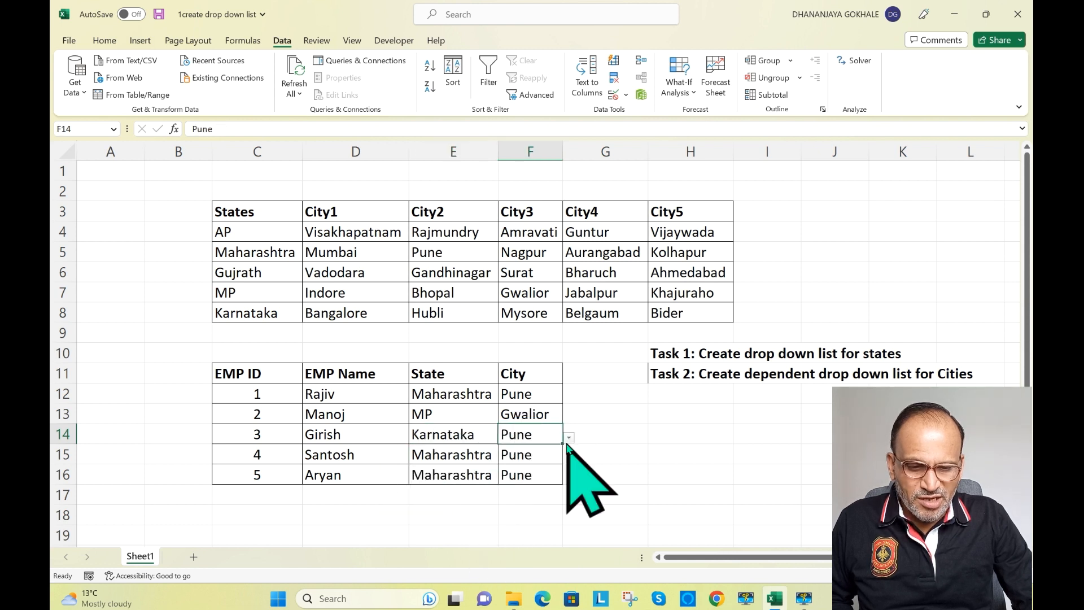
left_click(568, 437)
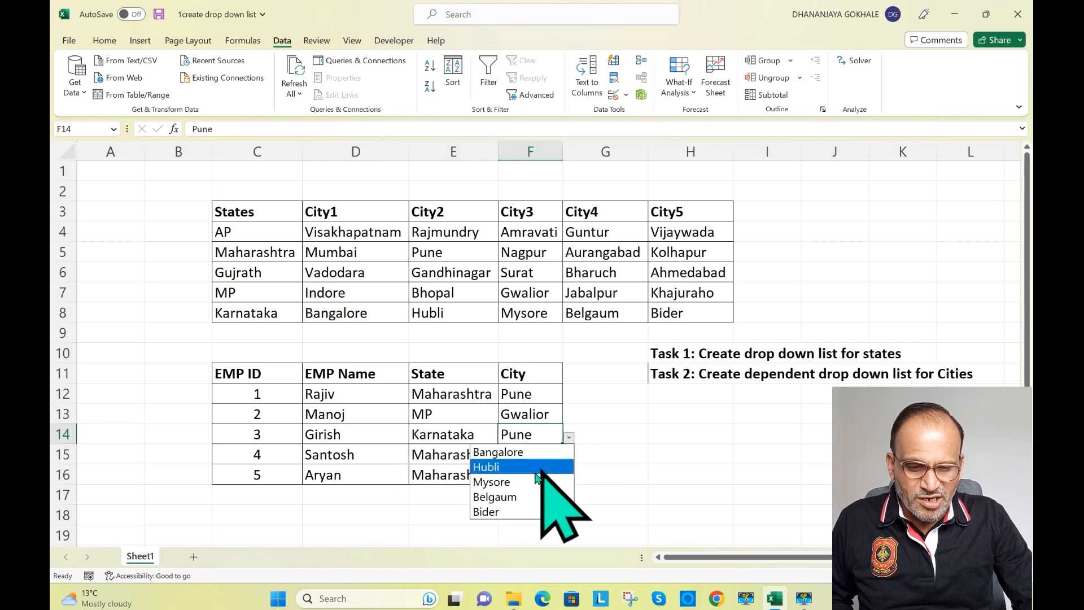
left_click(534, 467)
Step: Set the fourth employee's state in E15 to AP and the city in F15 to Amravati using the drop-down lists
left_click(445, 451)
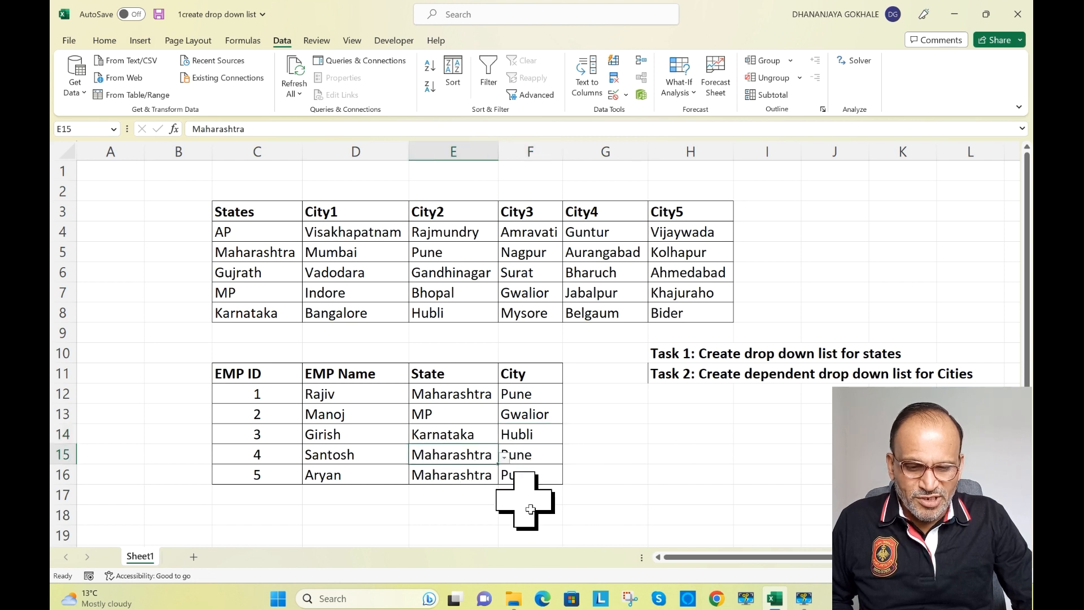
left_click(504, 458)
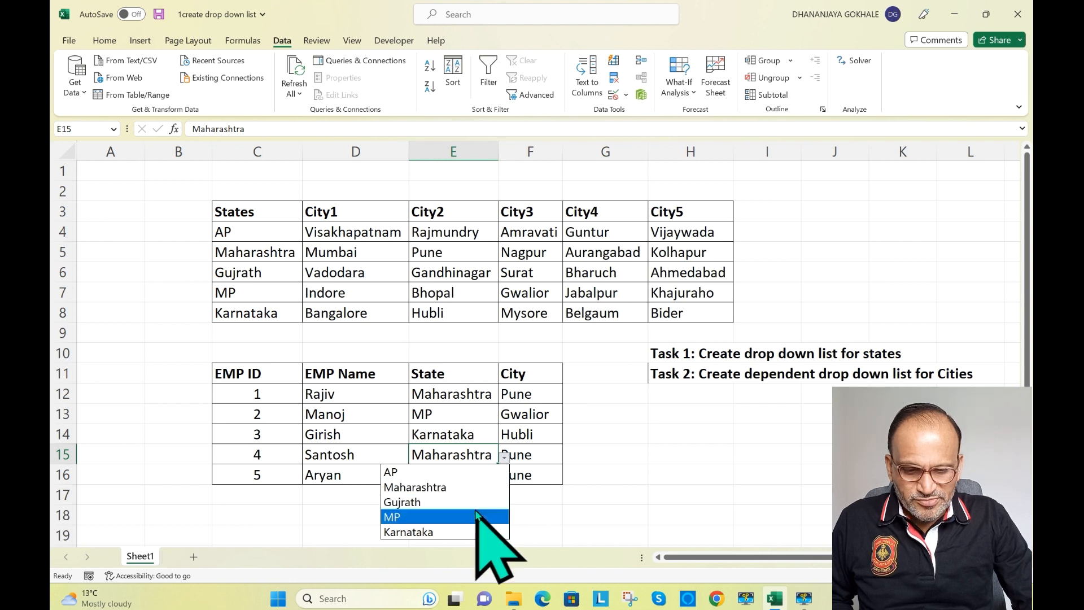
left_click(482, 472)
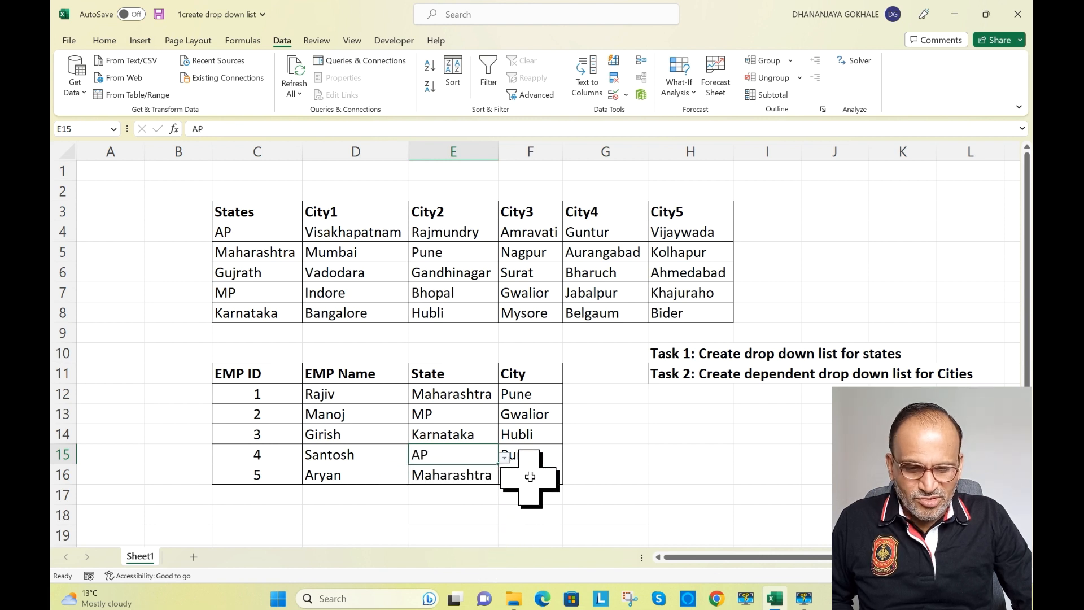
left_click(546, 458)
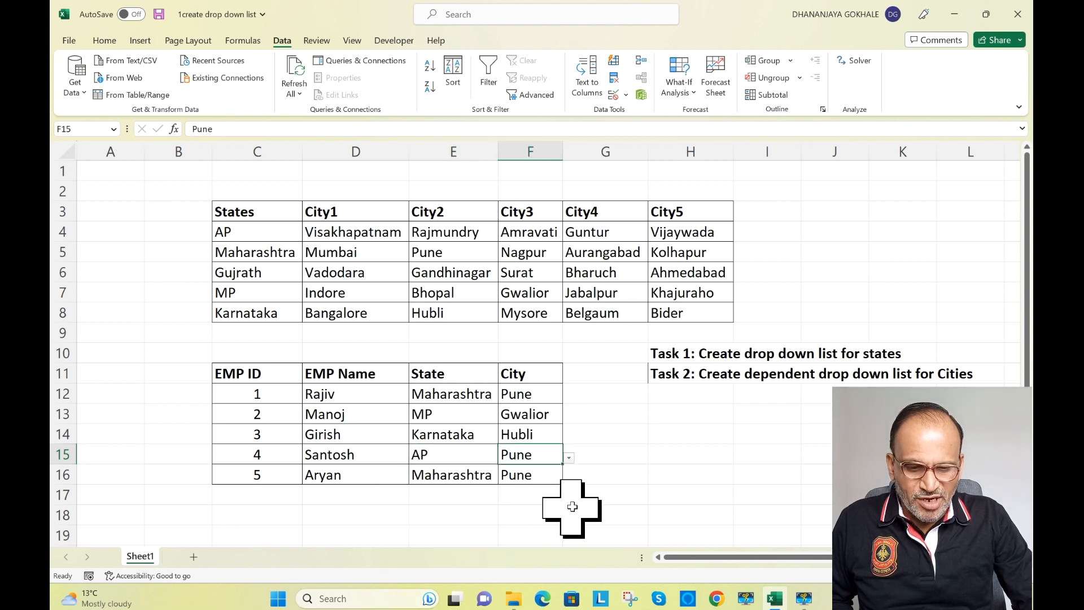
left_click(569, 457)
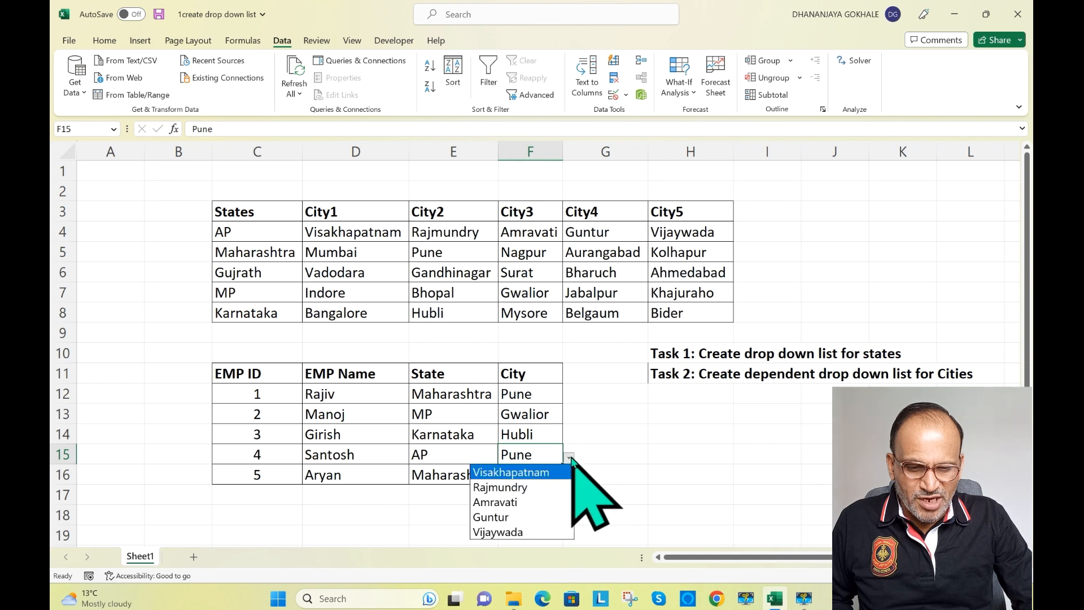
left_click(537, 502)
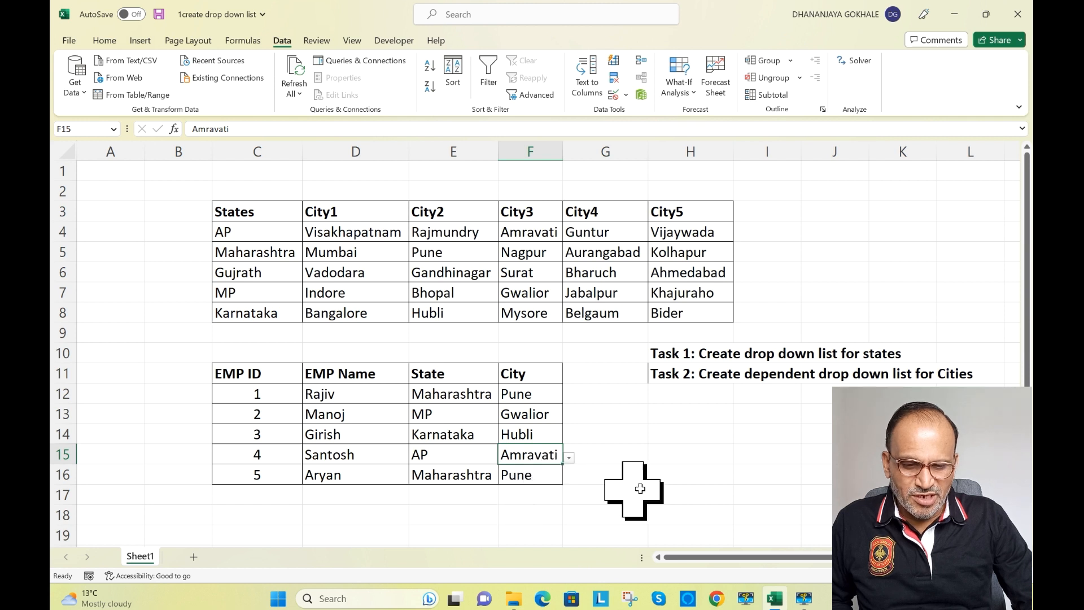
Step: Enter the text INDIRECT() in cell H14, below the task notes, as a note of the function used
left_click(549, 479)
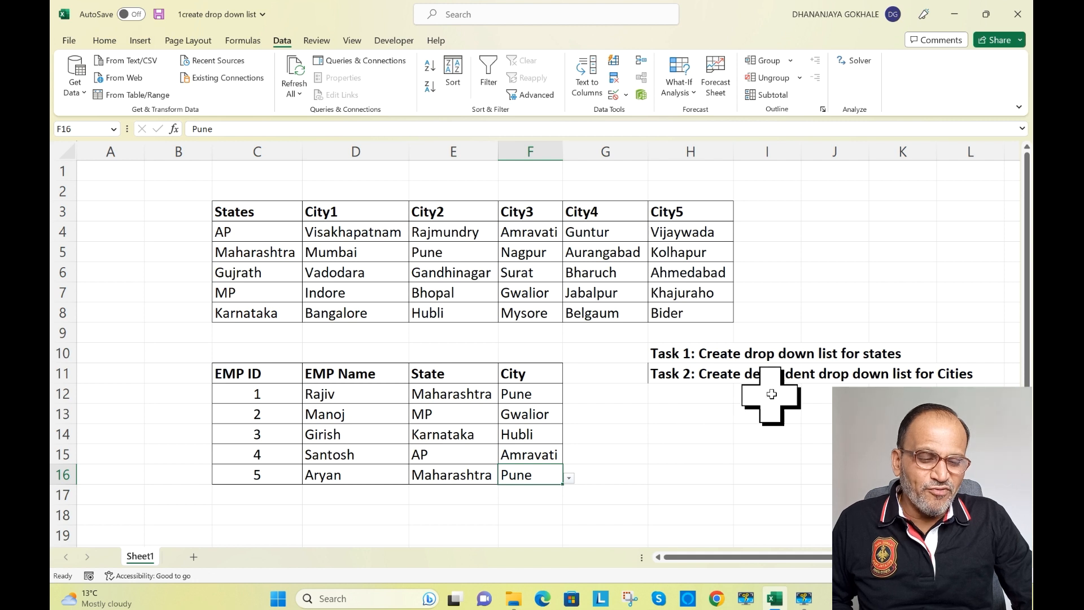
left_click(686, 439)
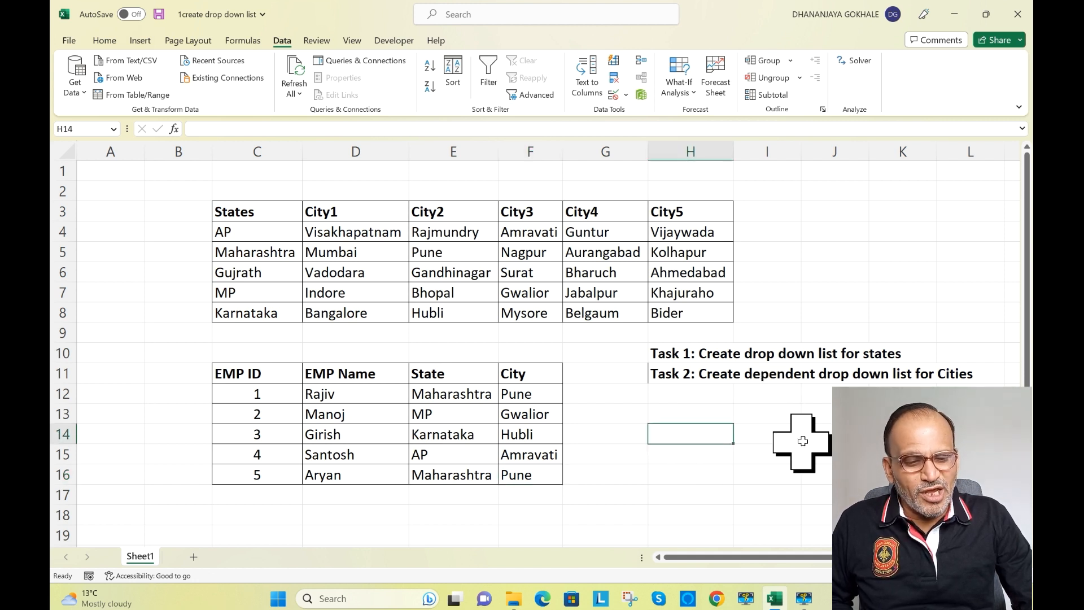
type("INDIRECT(")
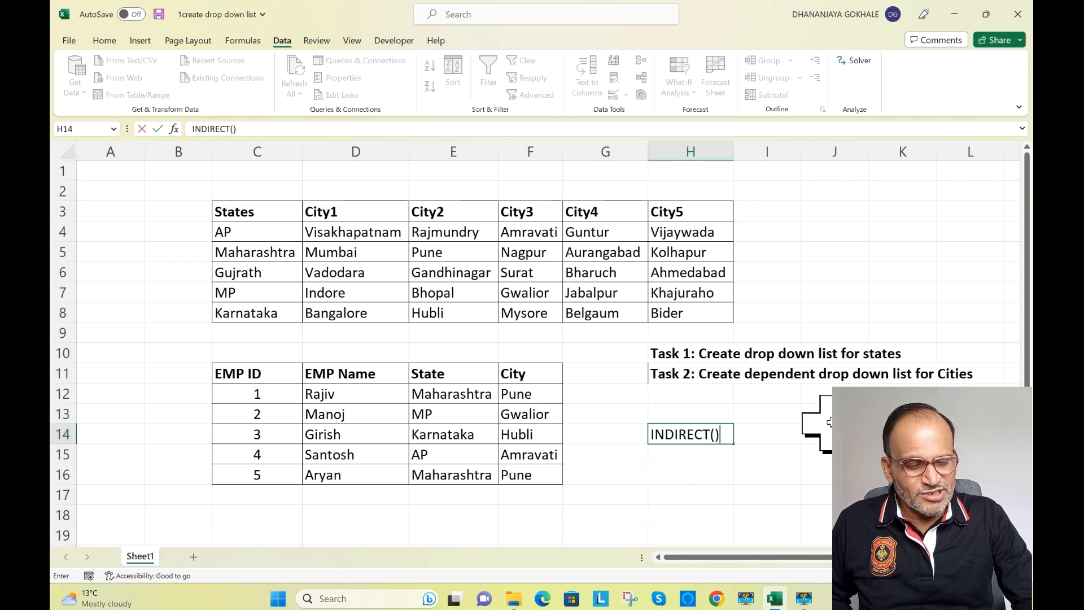
key("Return")
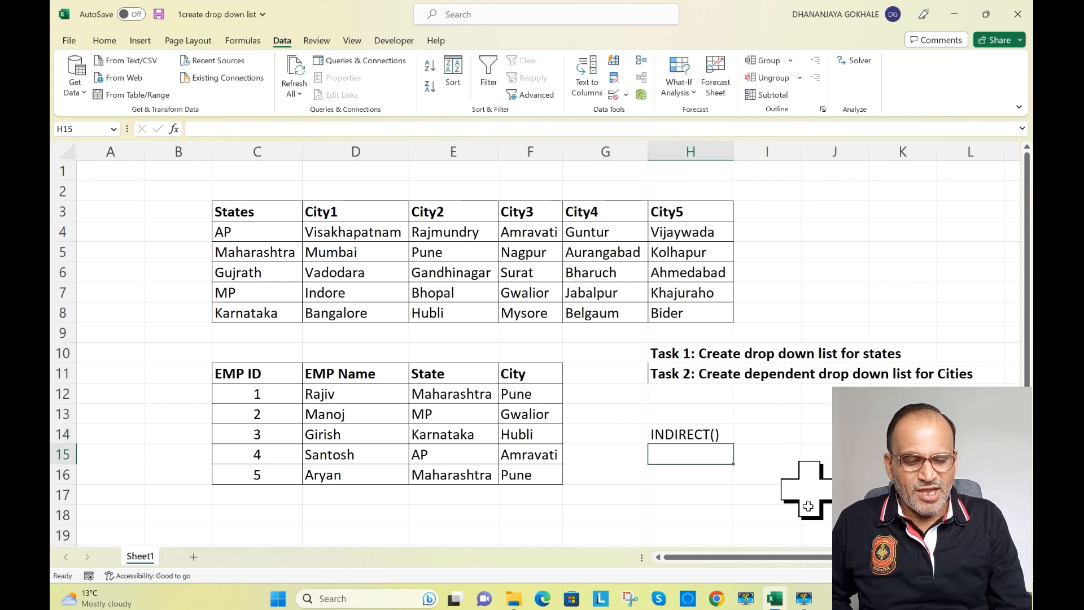